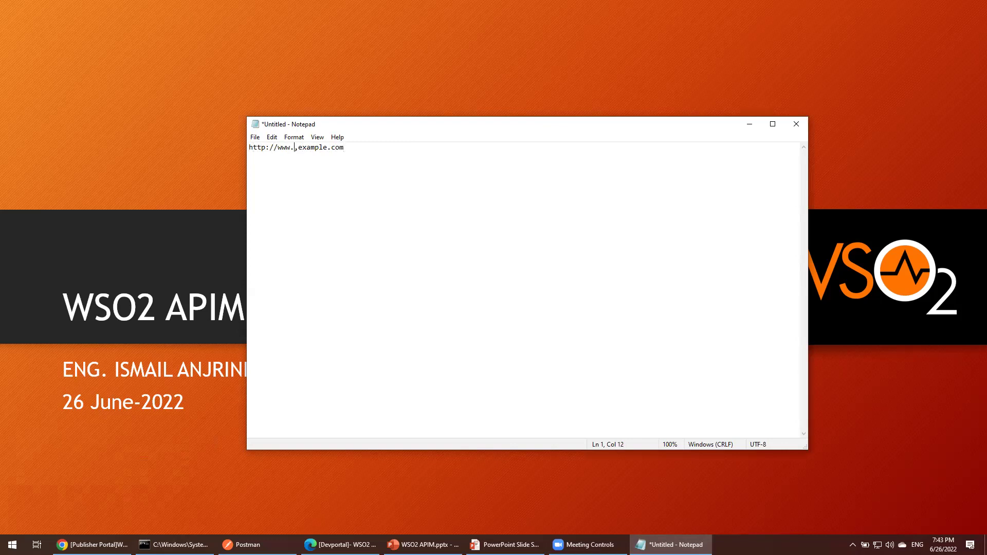
key(BackSpace)
text(Cities/v1/cities)
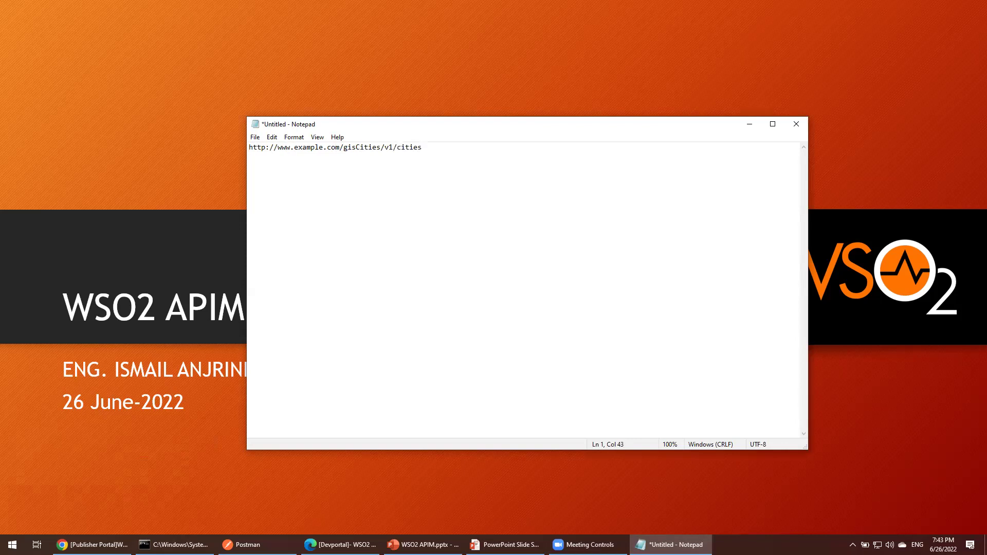
key(ctrl+a)
key(ctrl+c)
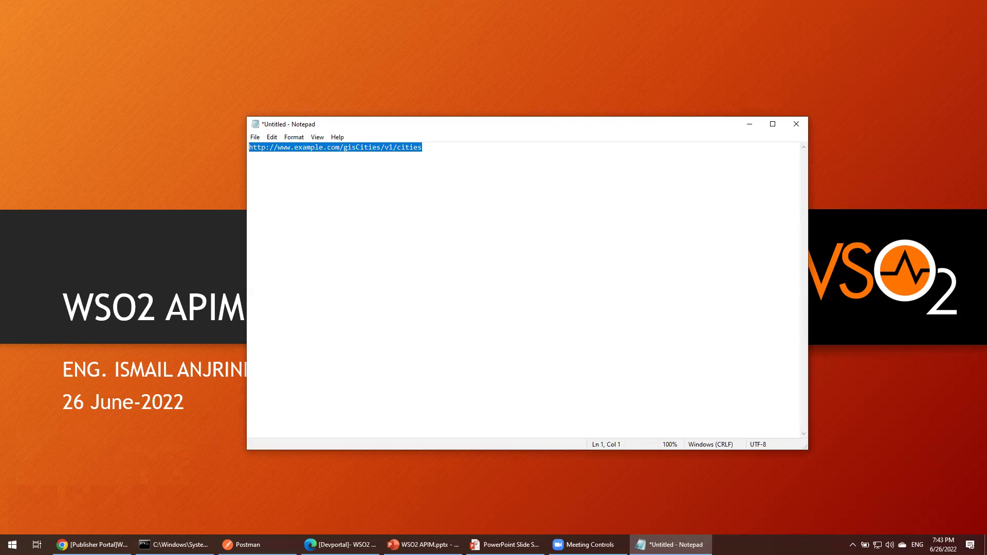
click(422, 147)
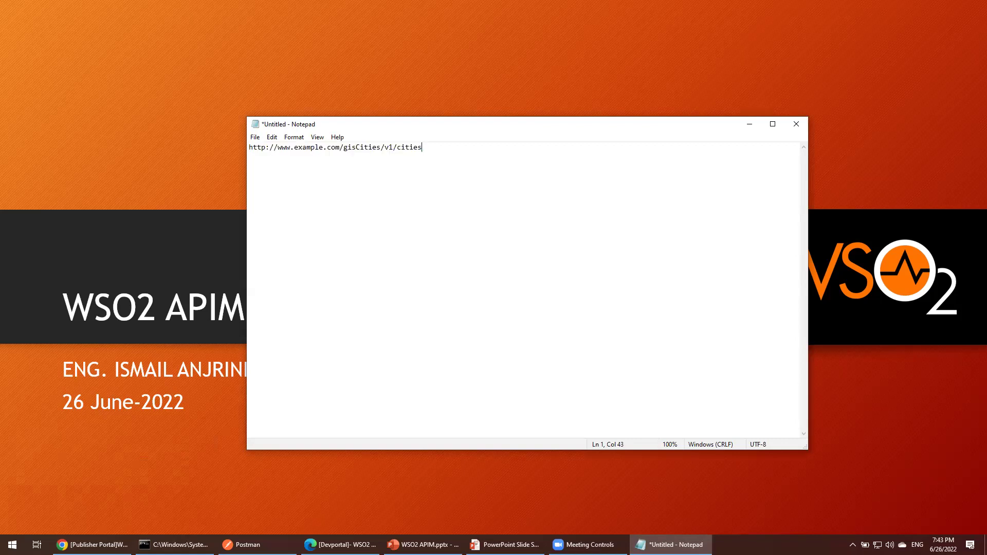
key(ctrl+v)
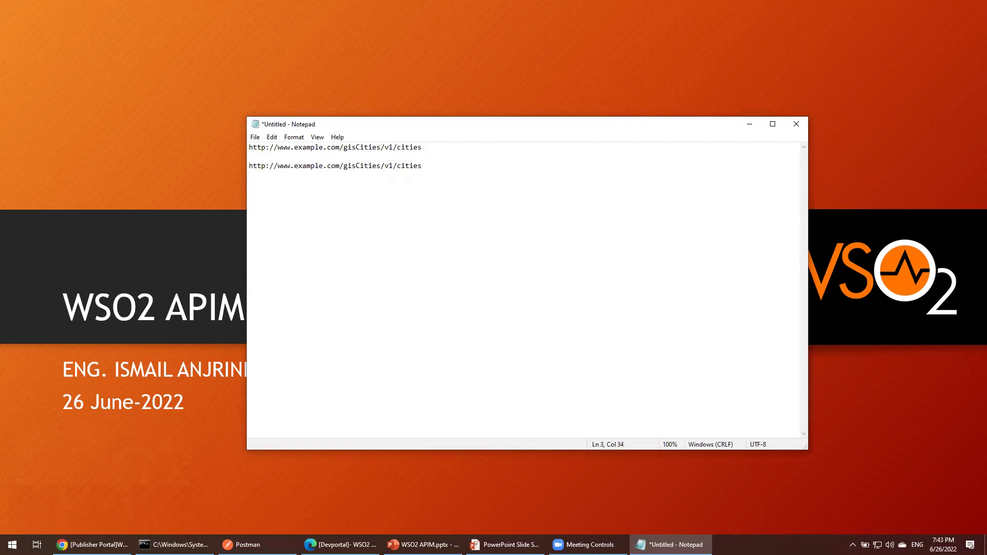
key(shift+End)
key(BackSpace)
Highlight the context parts of both URLs to compare gisCities/v1/cities with gisCities/.
drag(432, 147, 386, 148)
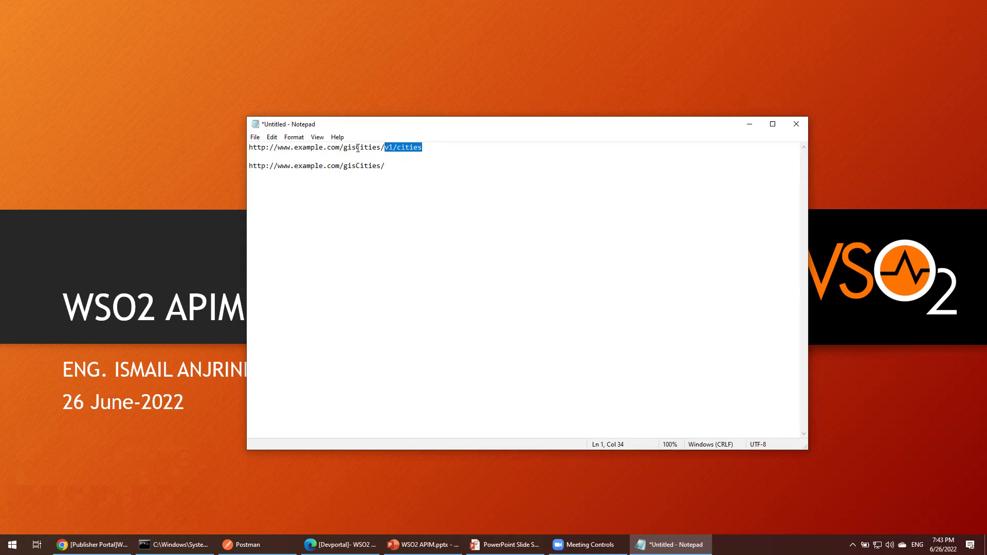
drag(340, 147, 463, 138)
click(393, 148)
drag(387, 165, 343, 167)
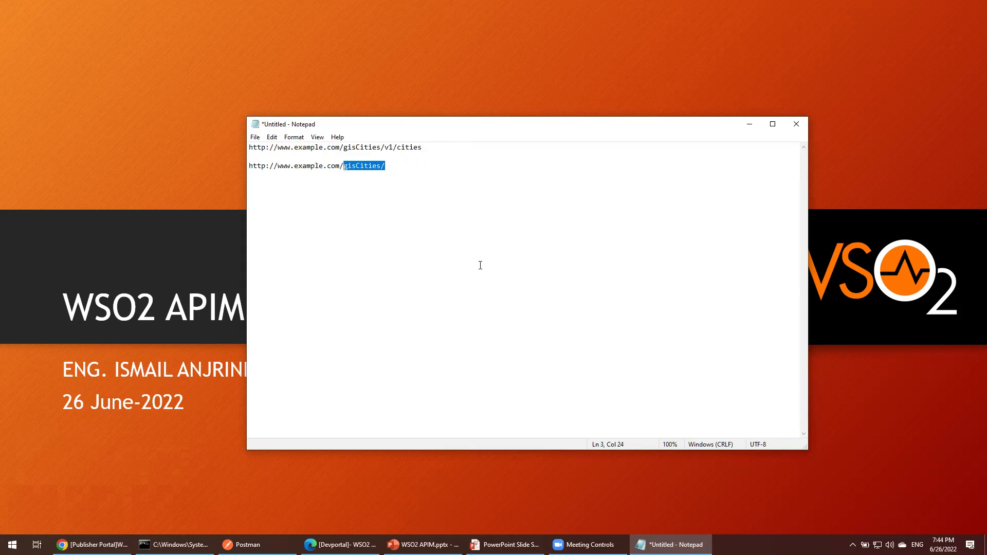
Leave the slide show, switch to Chrome and copy the URL of the Hello World mock in Mocky.
click(364, 87)
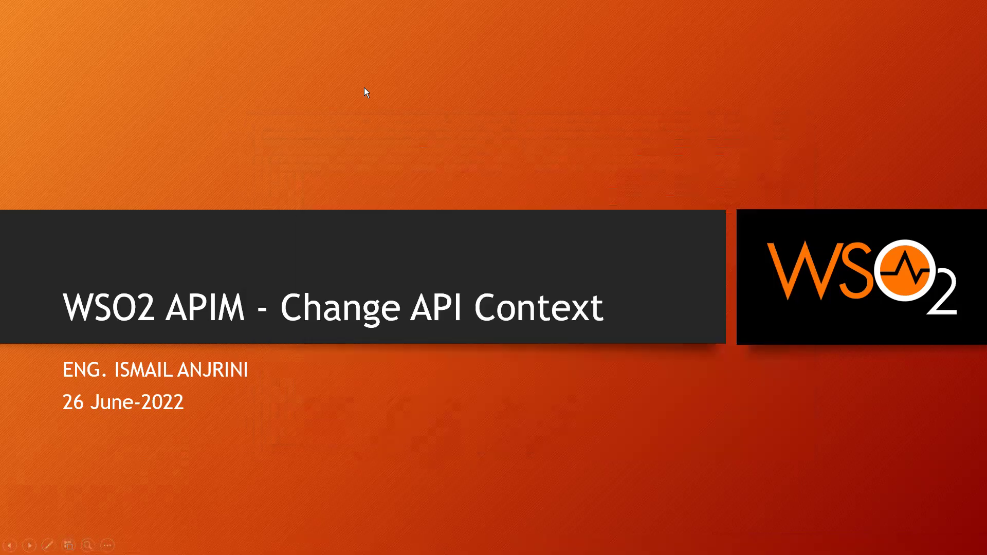
key(Escape)
click(98, 544)
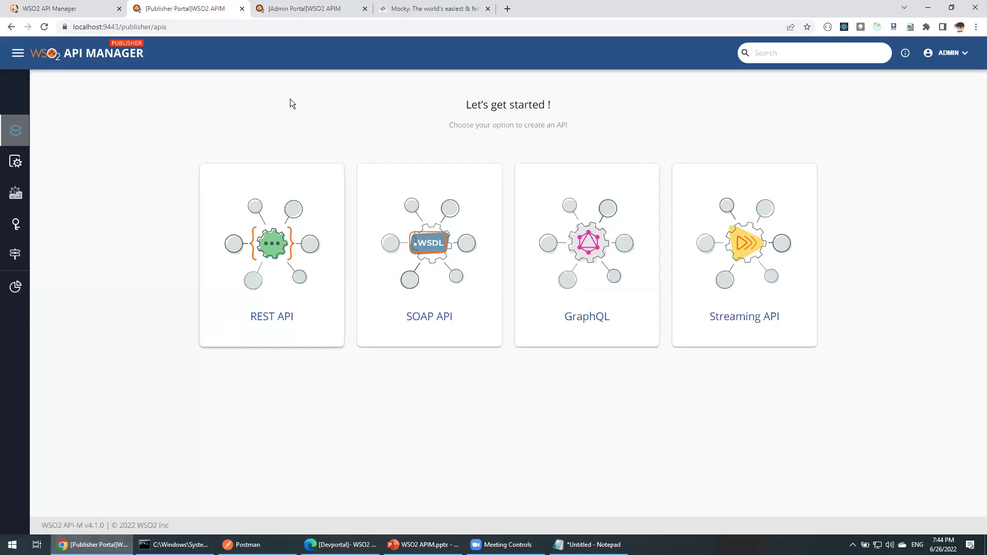
click(459, 9)
click(738, 206)
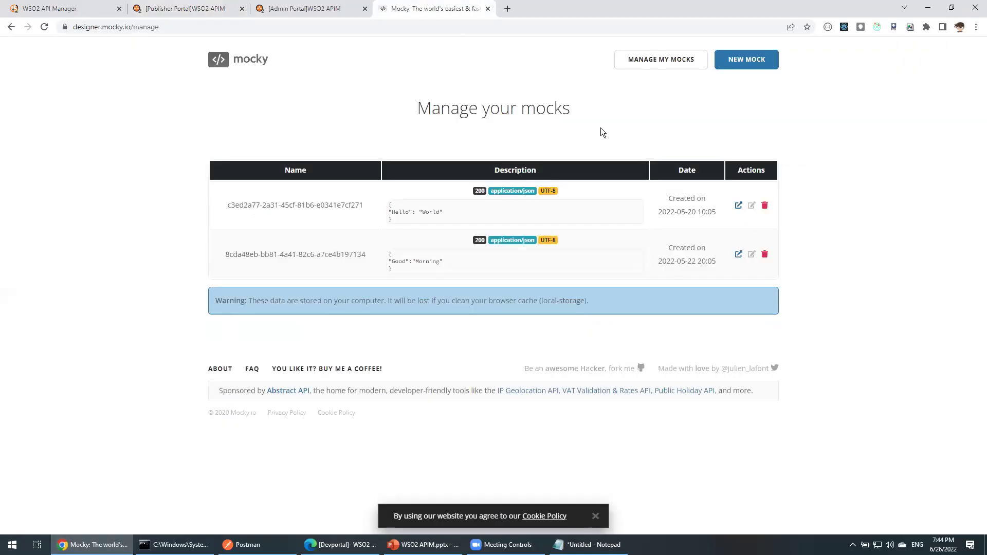
click(516, 26)
key(ctrl+c)
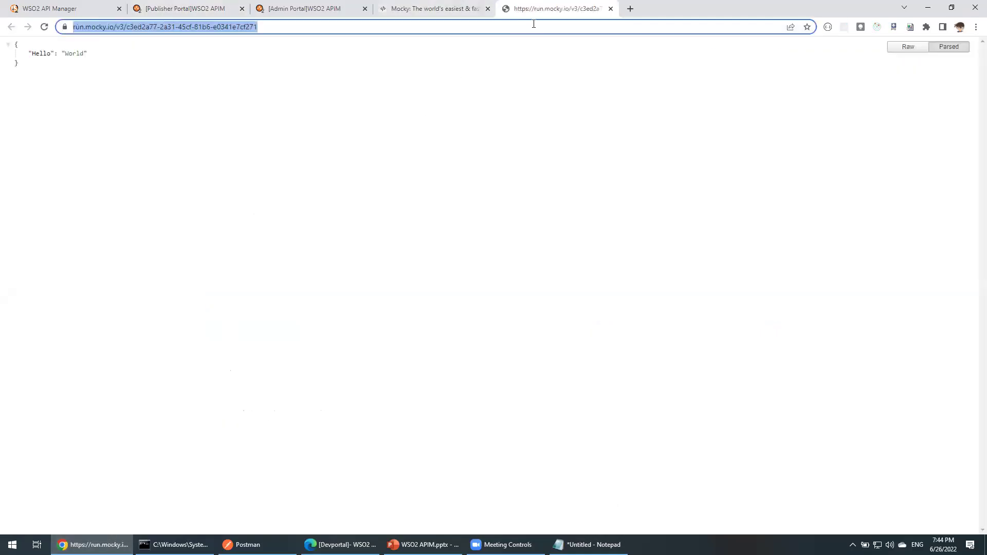
click(611, 9)
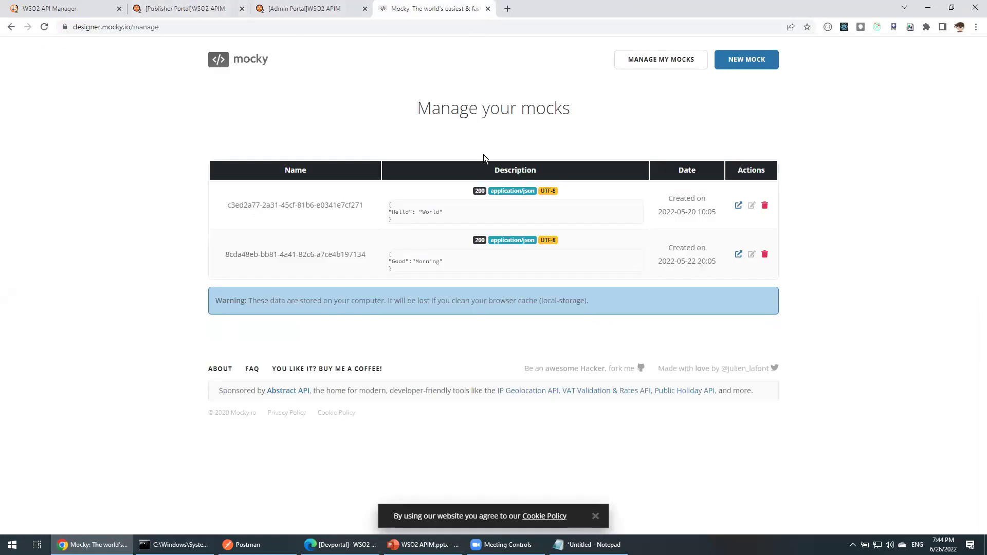
Fill in a new REST API in the Publisher portal: name MyHello, context /gisCities/v1/cities, version 1, and the copied Mocky URL as endpoint.
click(198, 8)
mouse_move(275, 322)
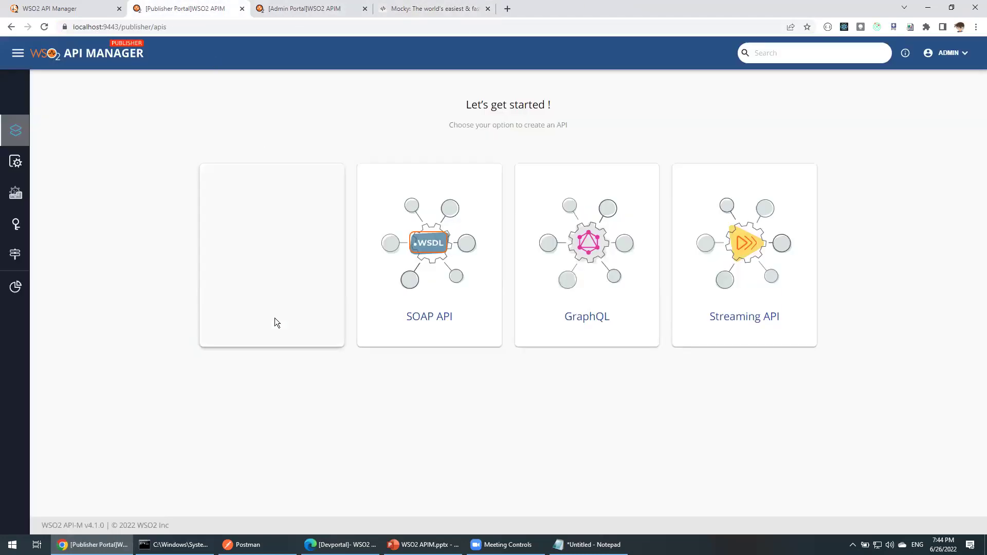
click(271, 199)
text(MyHello)
key(Tab)
text(/gisCities/v1/cities)
key(Tab)
text(1)
key(Tab)
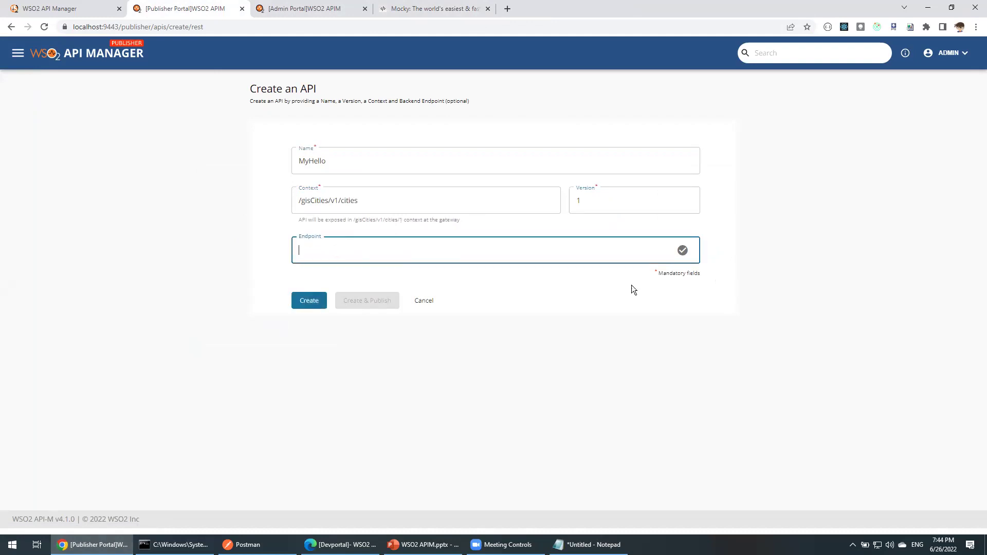
key(ctrl+v)
click(489, 319)
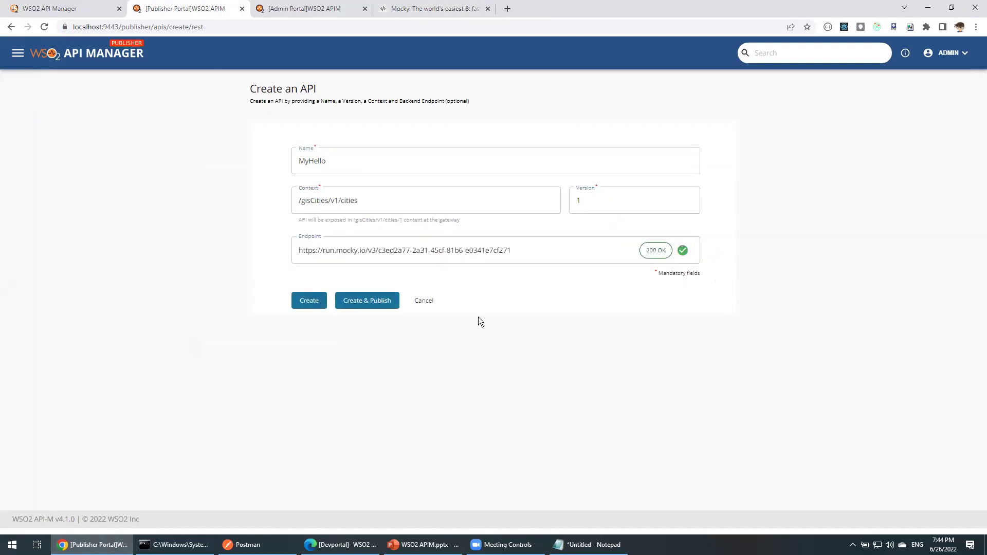
Create and publish the MyHello API, and check its context in the overview.
drag(378, 203, 284, 204)
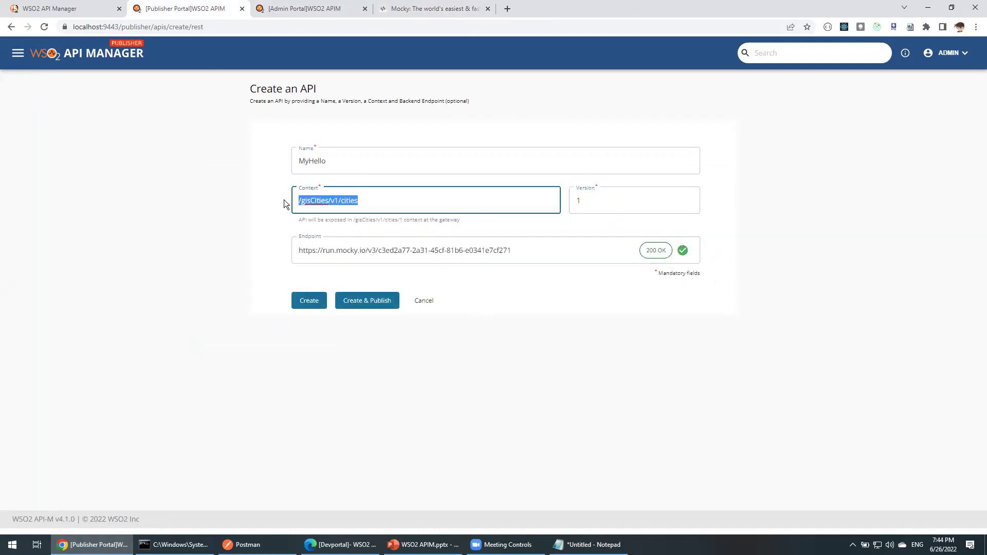
click(301, 200)
click(368, 300)
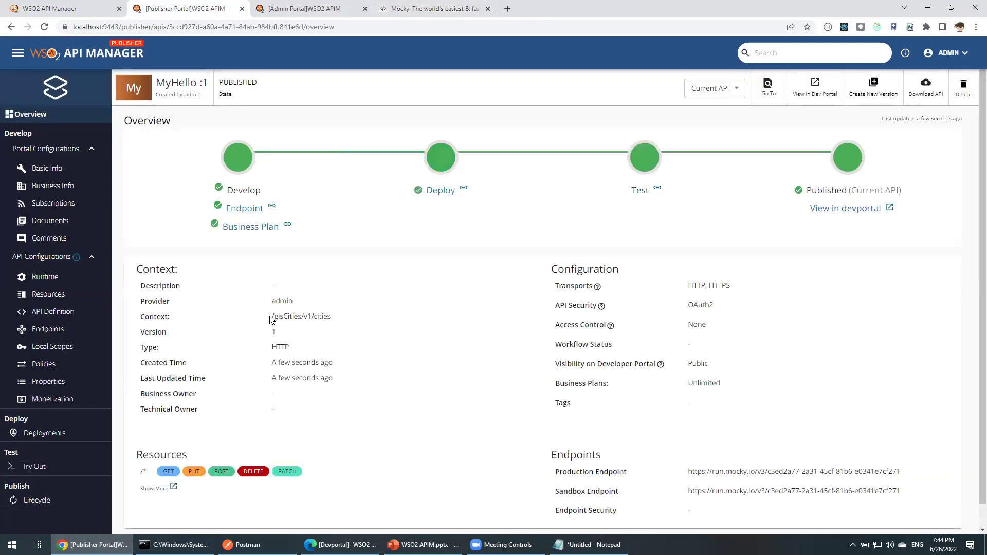
drag(272, 316, 340, 318)
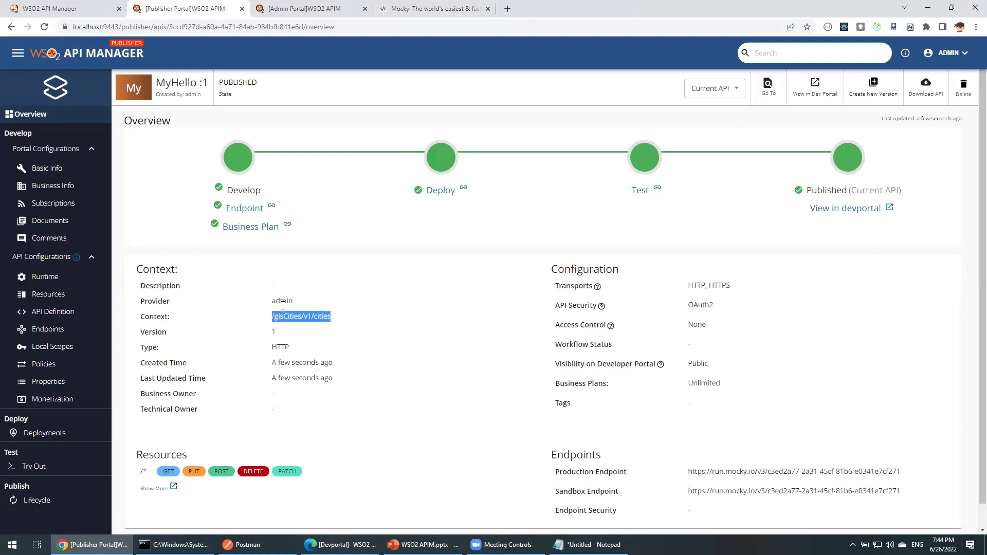
Switch to the Developer Portal in Edge and create an application named MyApp with the 10PerMin quota.
click(339, 544)
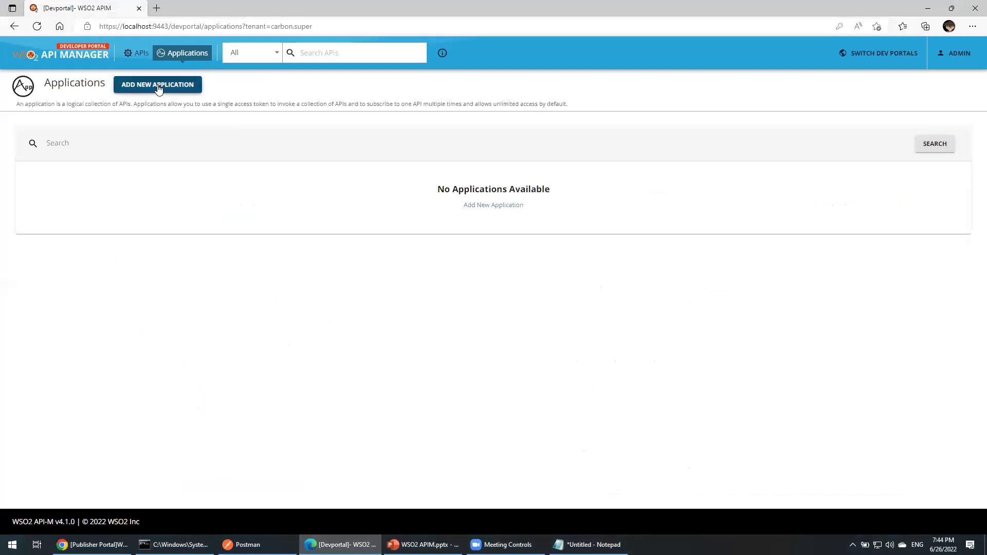
click(177, 85)
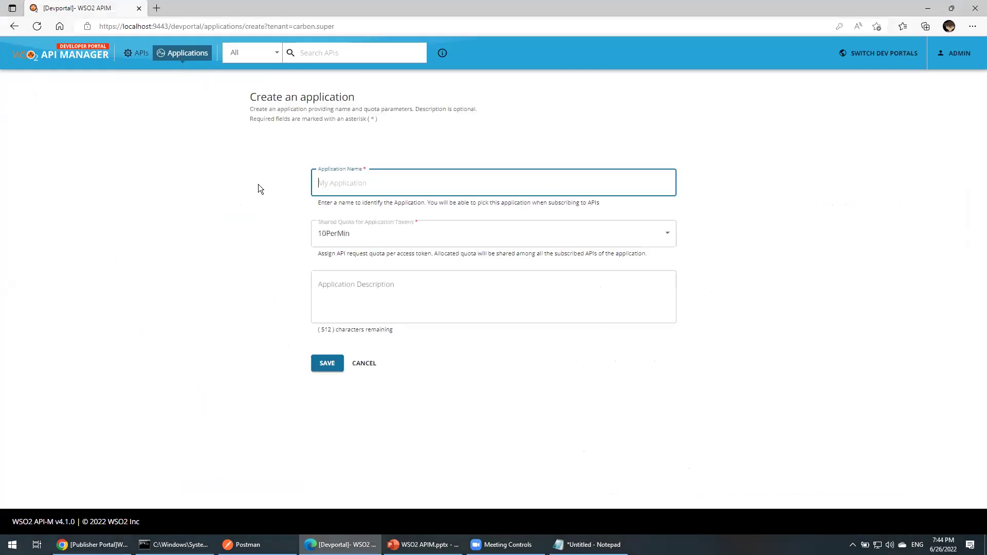
text(MyApp)
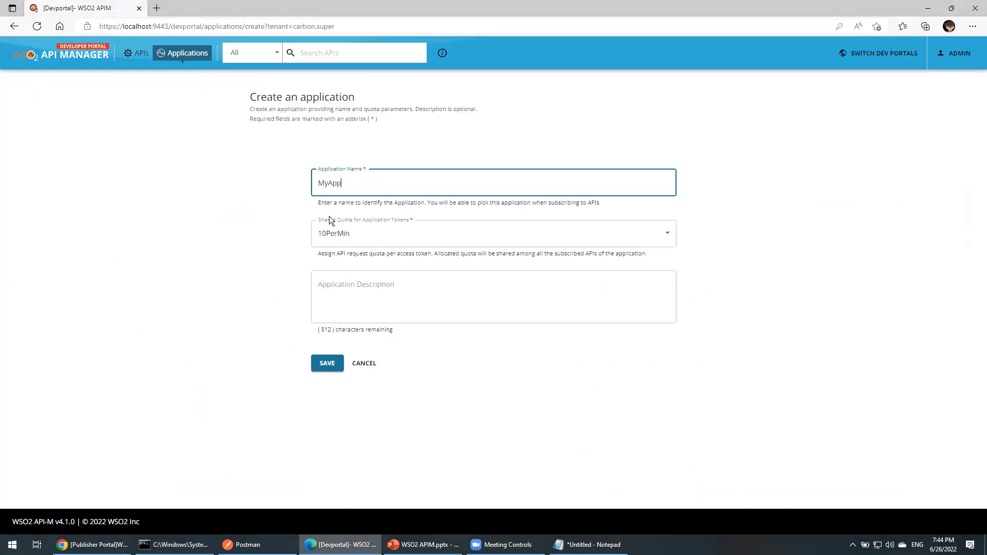
key(Tab)
click(334, 364)
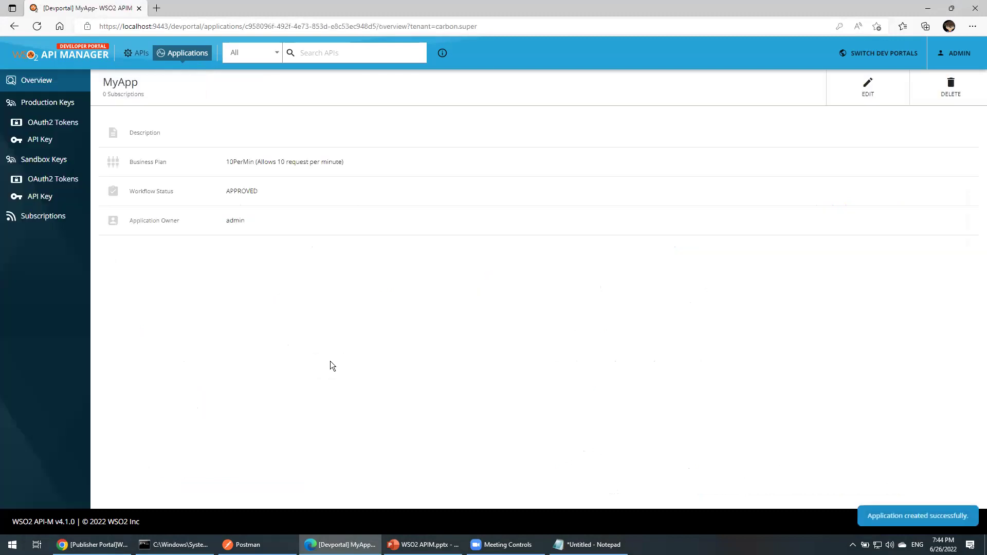
Subscribe MyApp to the MyHello API and check the subscription status.
click(54, 216)
click(269, 127)
click(580, 313)
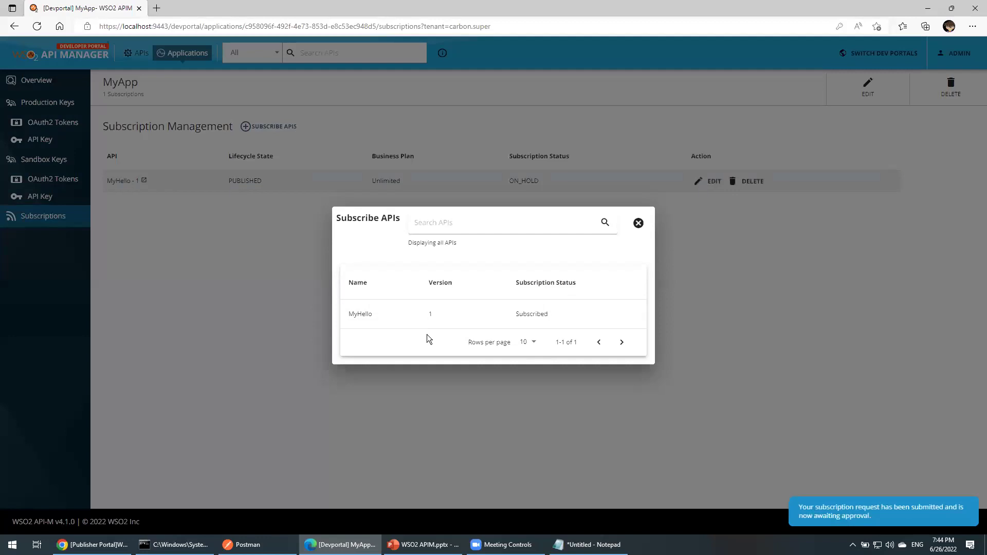
click(638, 223)
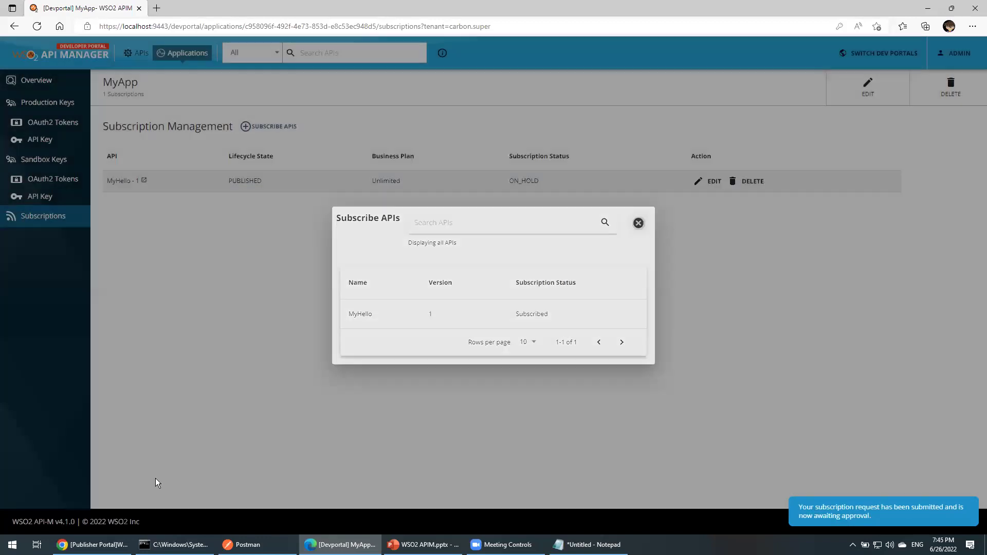
double_click(521, 181)
click(143, 484)
Switch to the Admin Portal in Chrome and approve the pending subscription creation request.
click(92, 545)
click(299, 10)
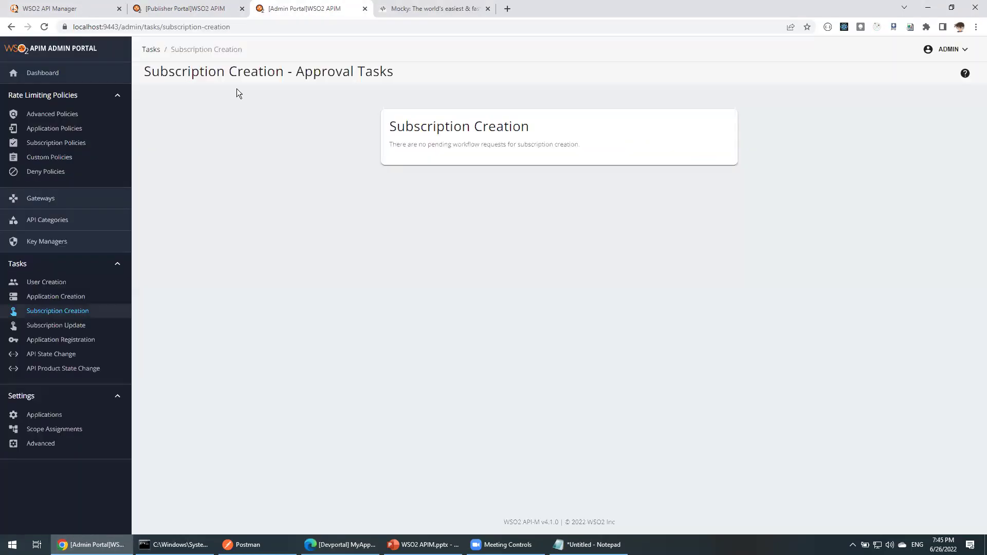
click(56, 296)
click(59, 310)
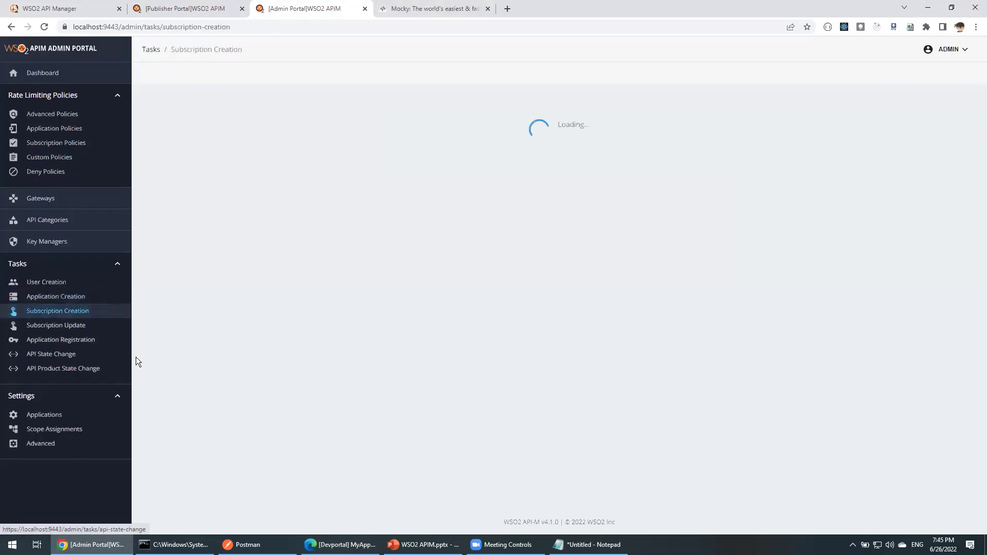
click(646, 179)
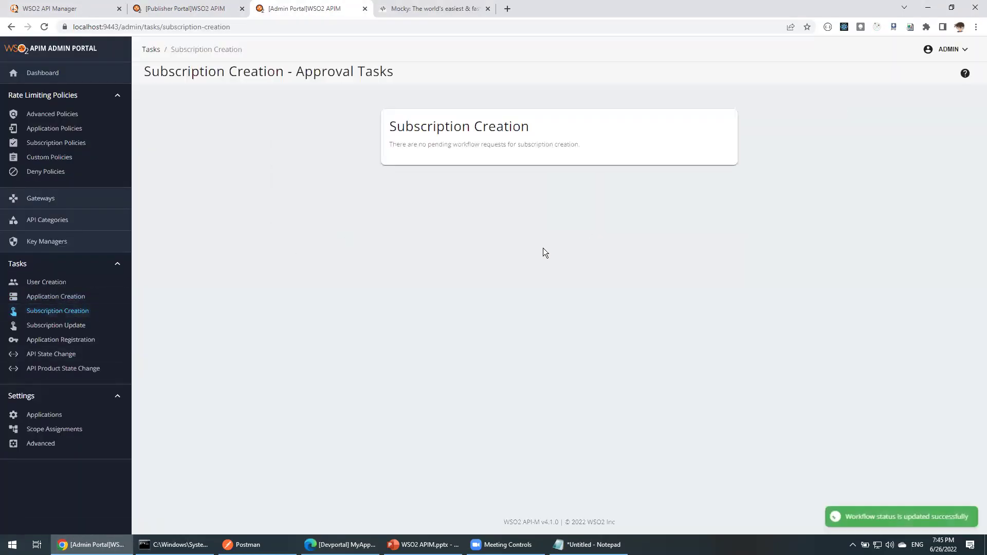
Return to the Developer Portal in Edge, refresh MyApp's subscriptions and generate its production OAuth2 keys with the default settings.
click(339, 545)
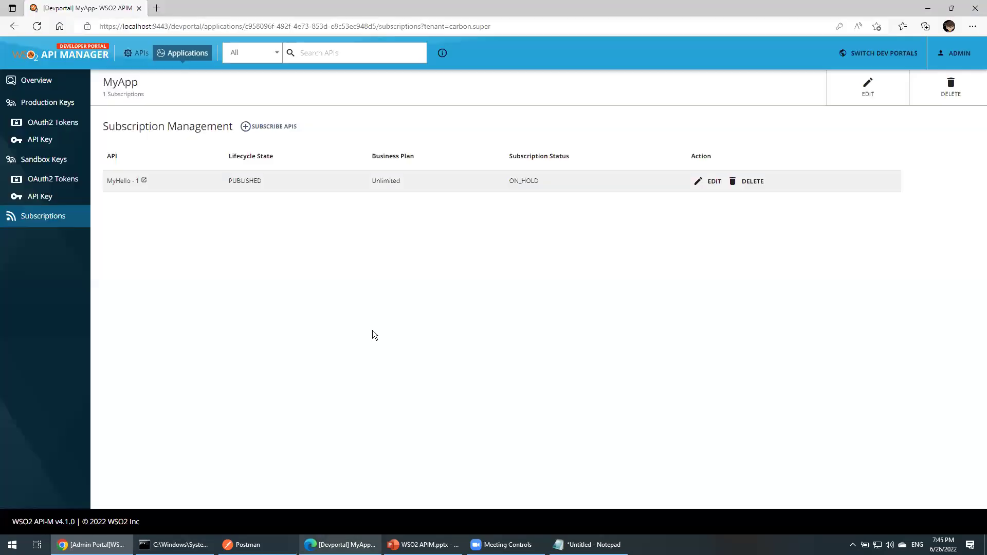
click(37, 26)
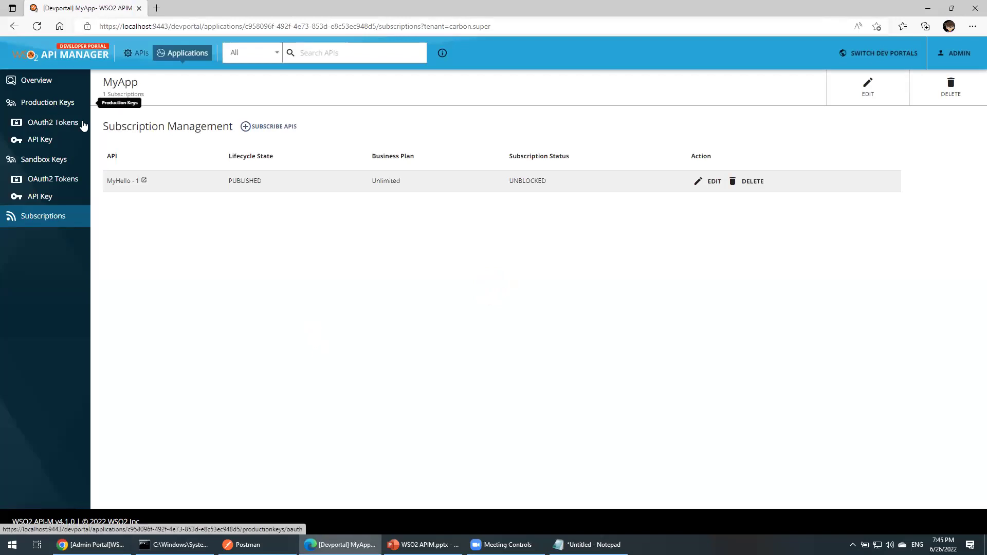
click(50, 105)
scroll(322, 283, down, 5)
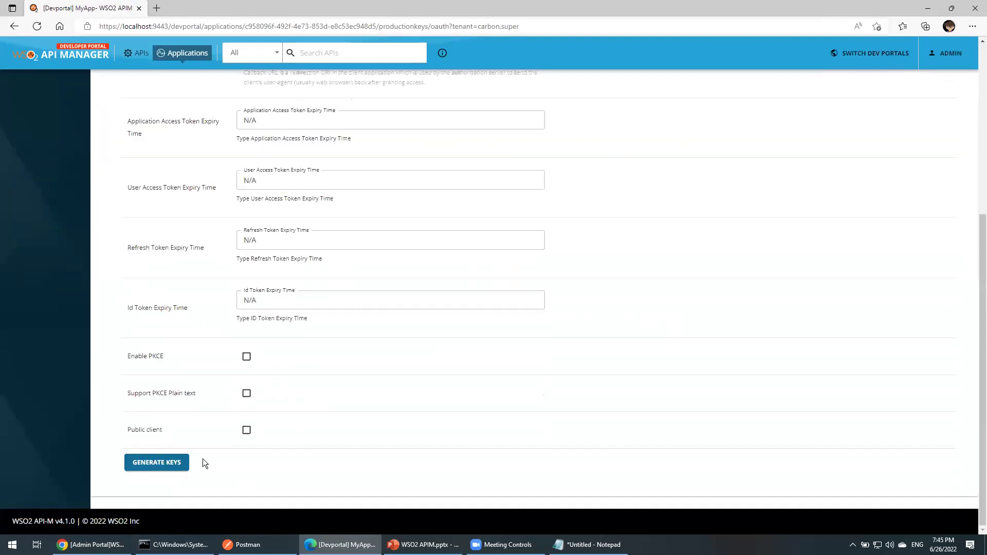
click(183, 462)
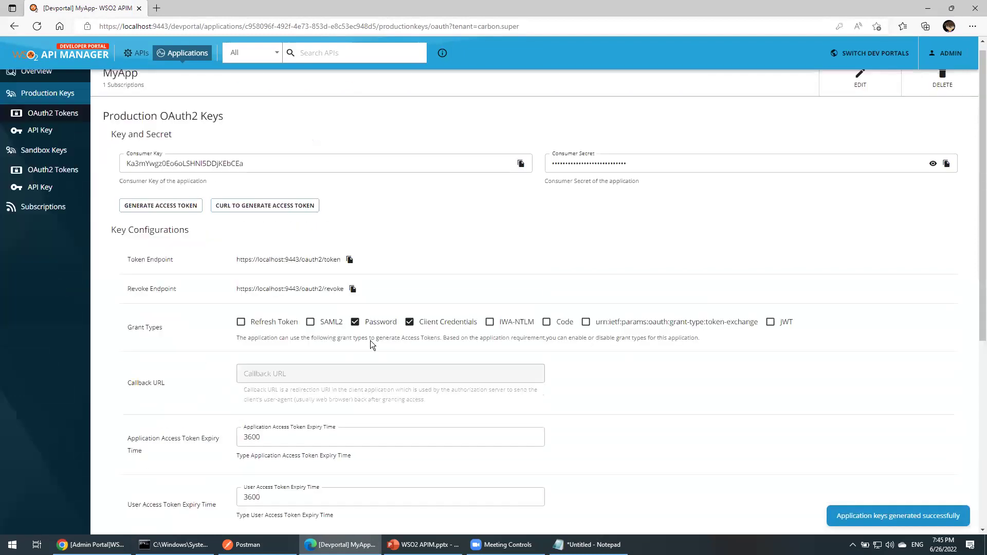
Generate a production access token for MyApp without scopes and copy it.
click(169, 215)
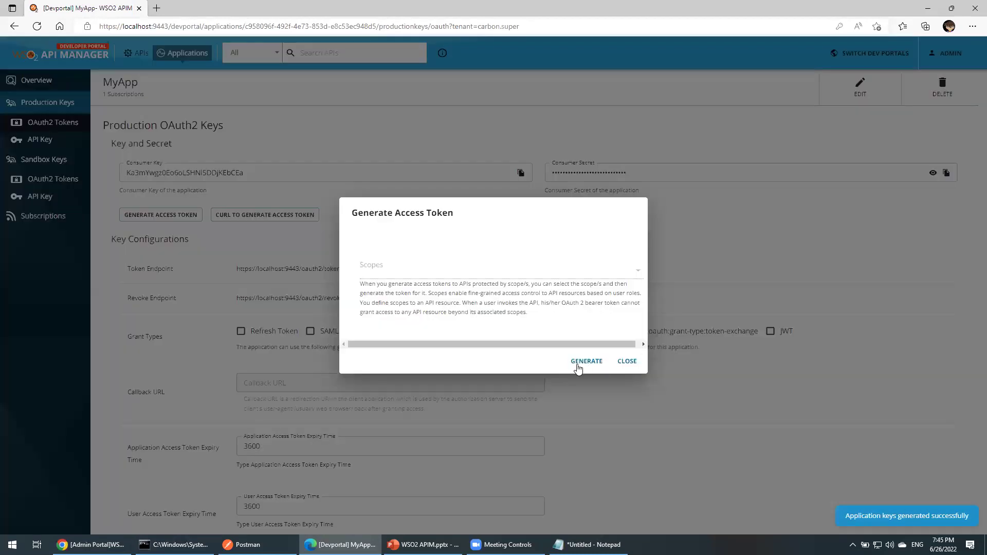
click(623, 320)
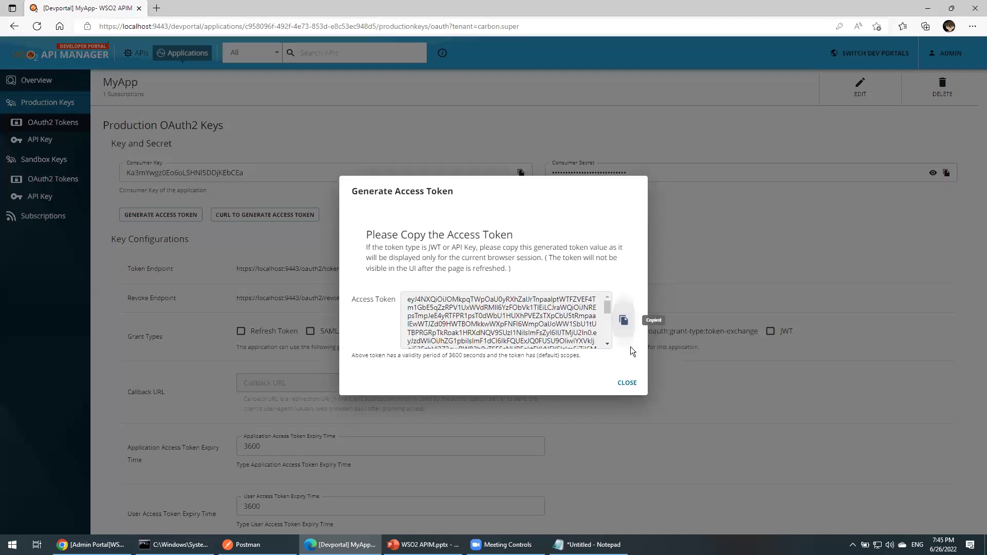
click(633, 388)
Switch to the Publisher Portal in Chrome and execute the GET /* operation of MyHello in its Try Out console.
key(alt+Tab)
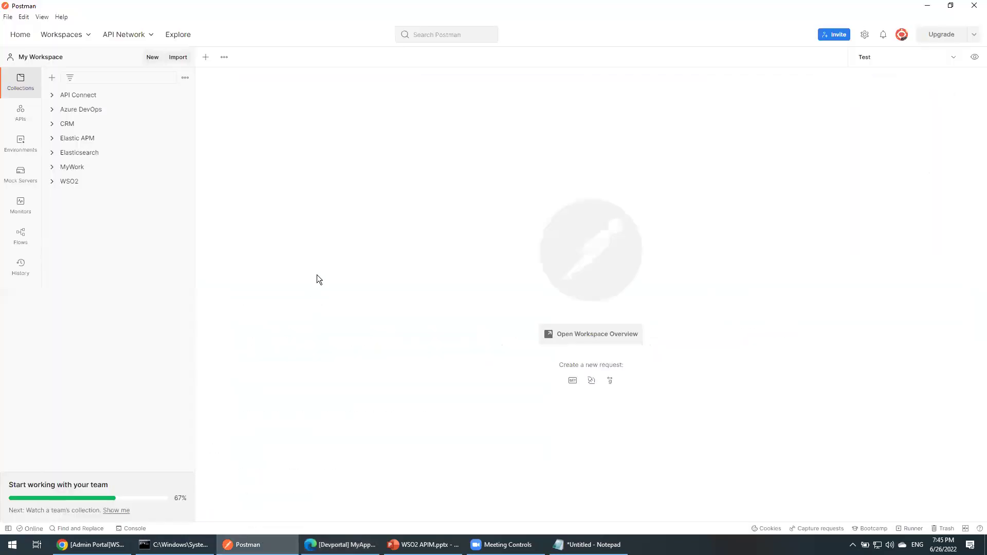
key(alt+Tab)
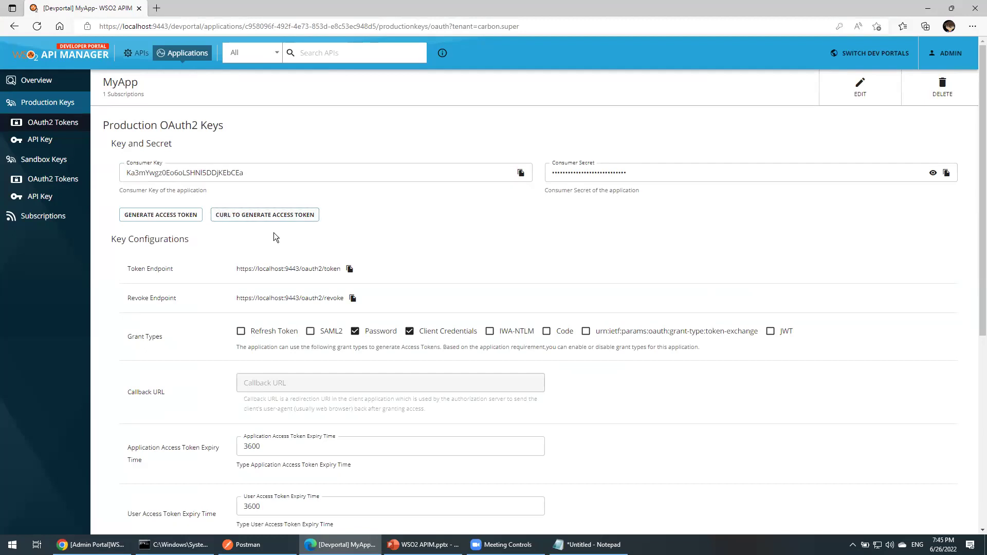
key(alt+Tab)
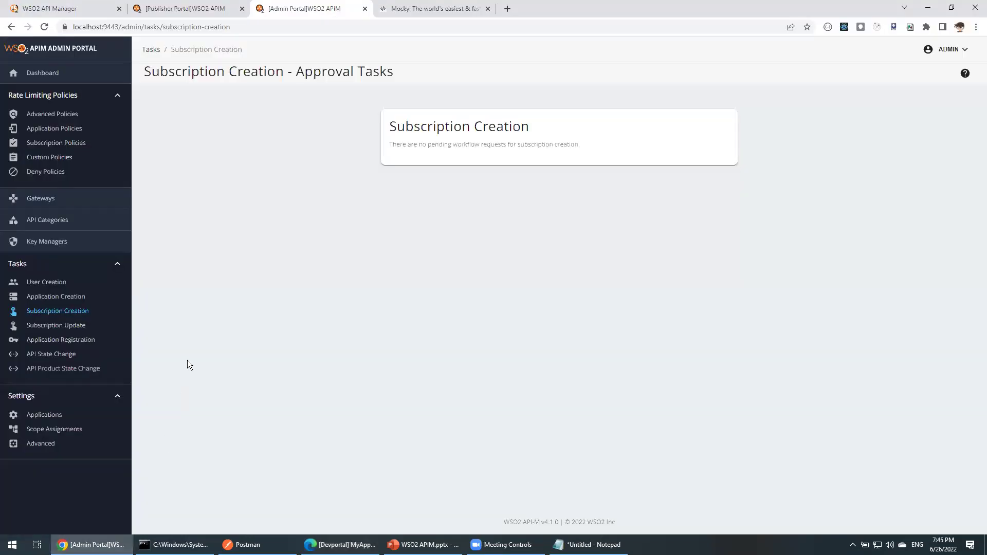
click(183, 8)
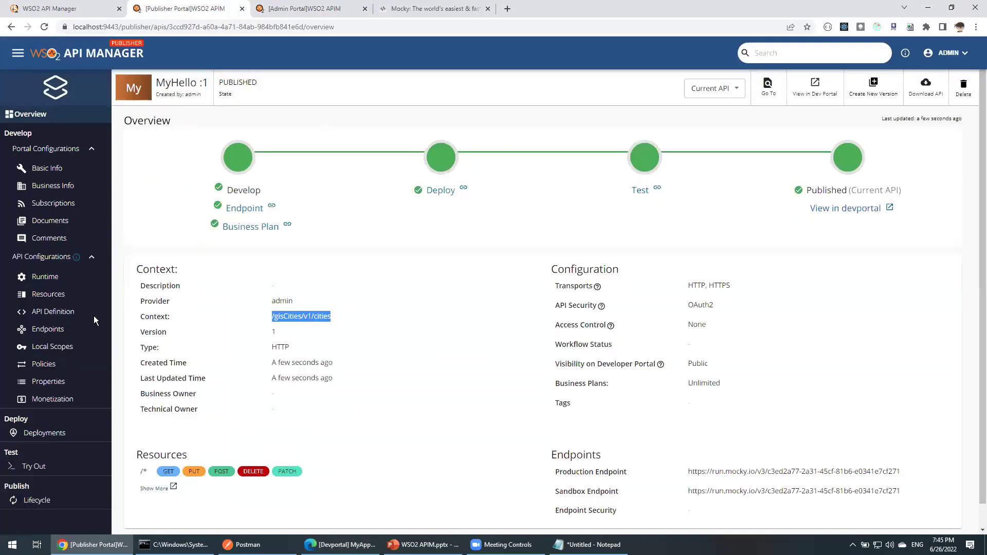
click(36, 466)
scroll(442, 334, down, 1)
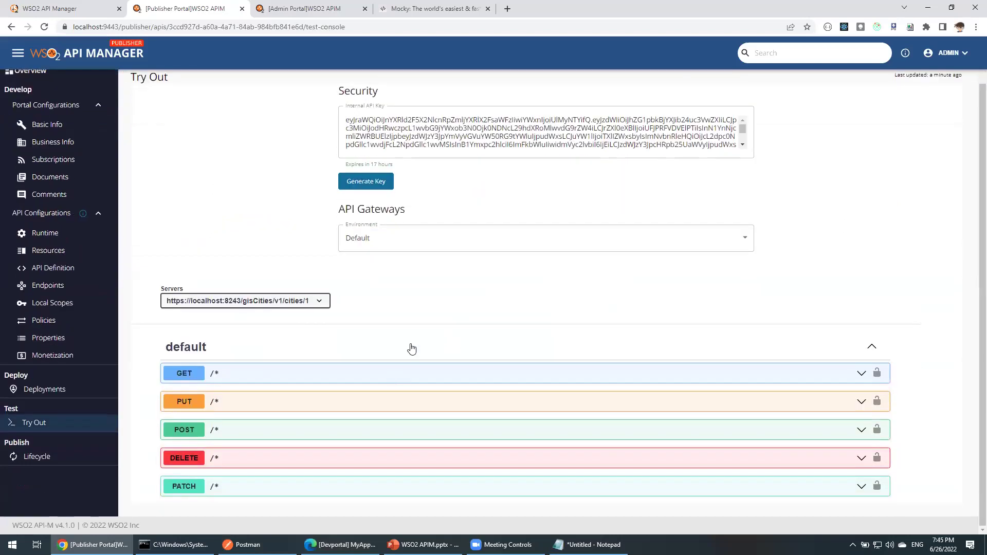
click(388, 375)
scroll(617, 288, down, 3)
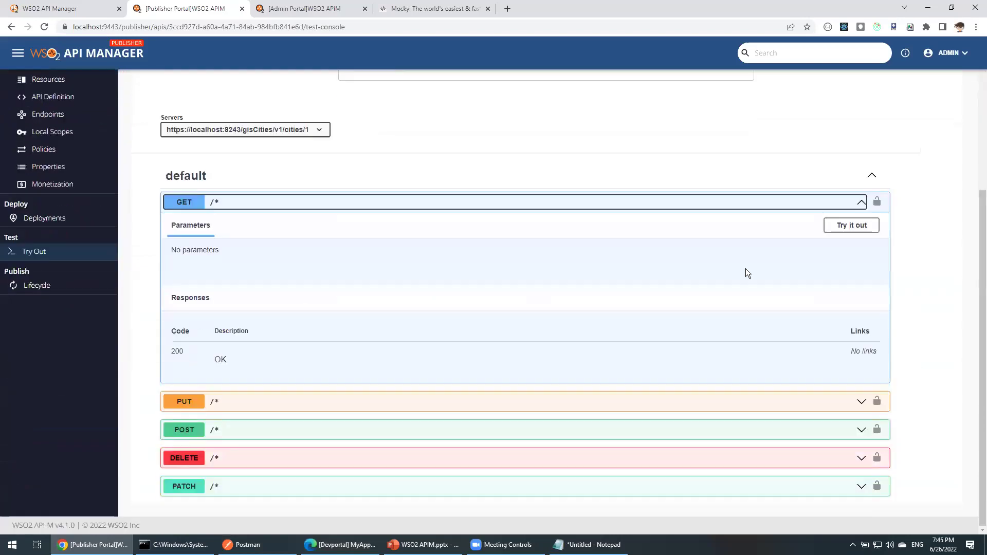
click(843, 227)
click(495, 288)
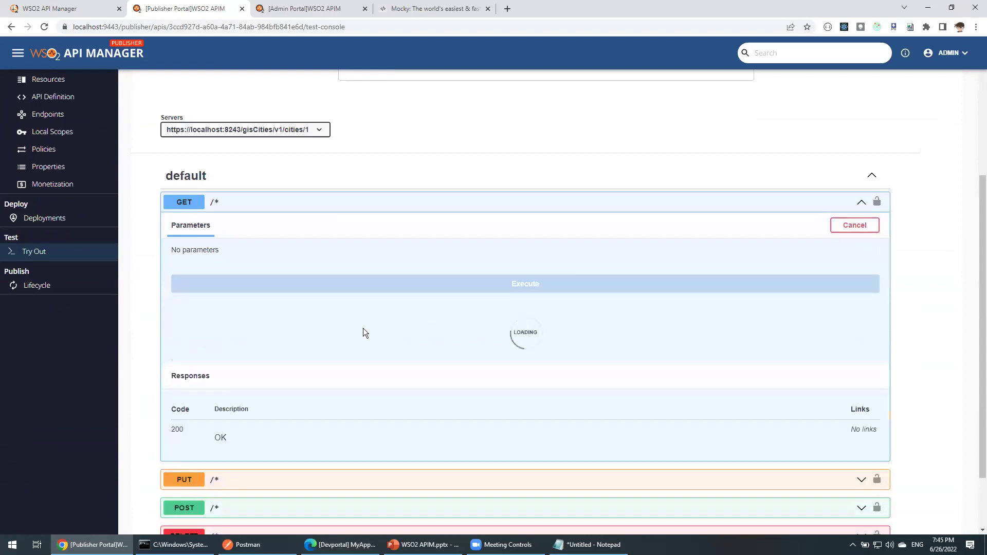
drag(329, 428, 177, 434)
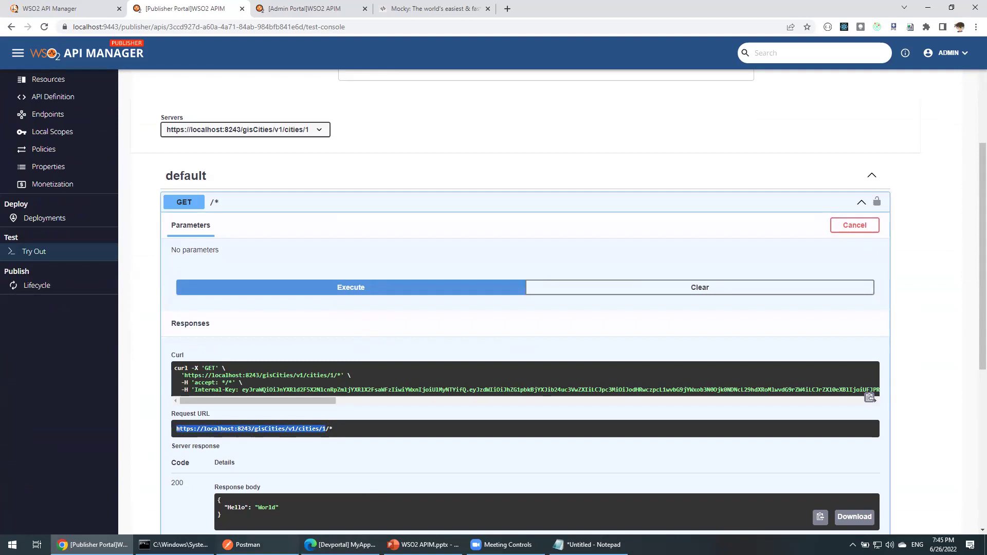
click(241, 545)
click(206, 57)
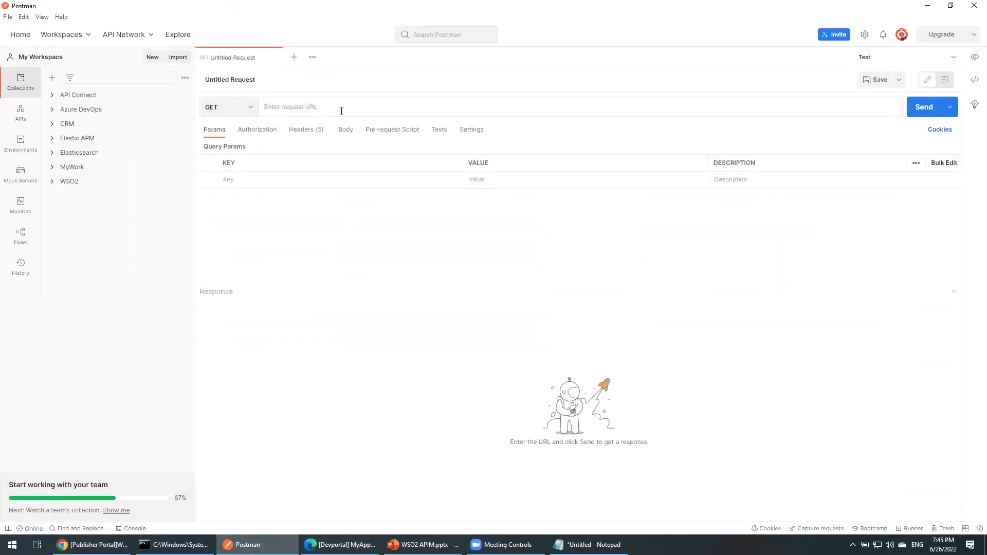
key(ctrl+v)
double_click(391, 108)
key(BackSpace)
key(BackSpace)
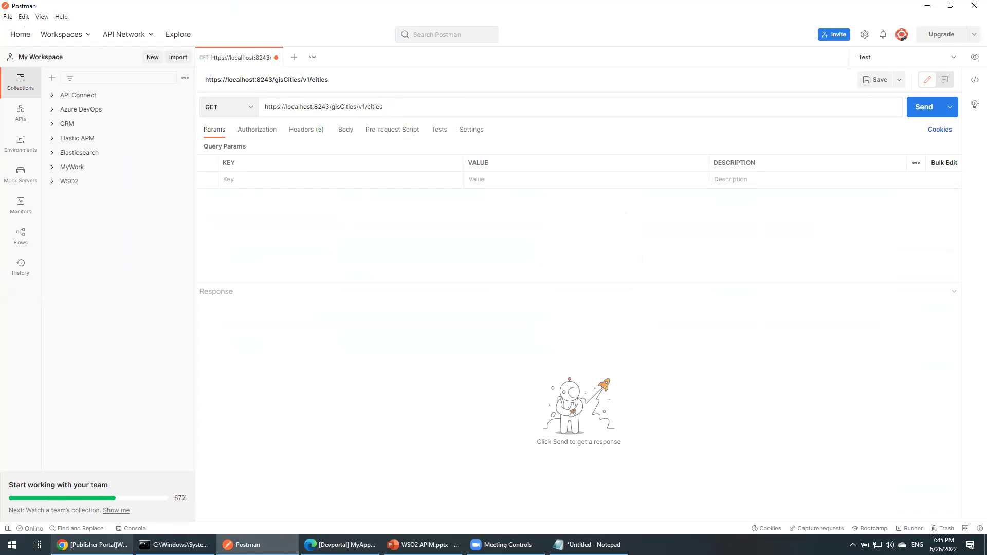
Return to the Publisher Portal in Chrome, make this the default version in MyHello's basic info and save.
key(alt+Tab)
scroll(90, 165, up, 5)
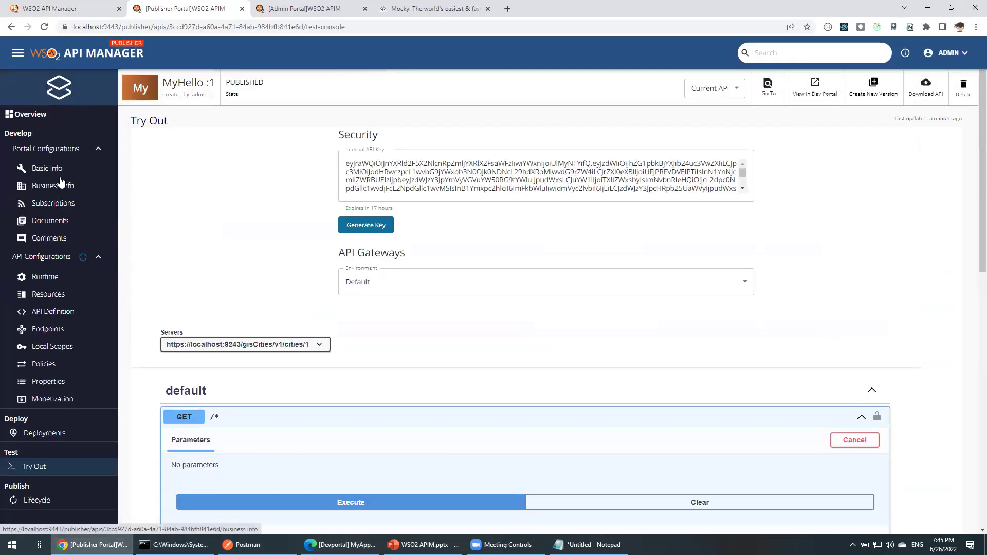
click(61, 184)
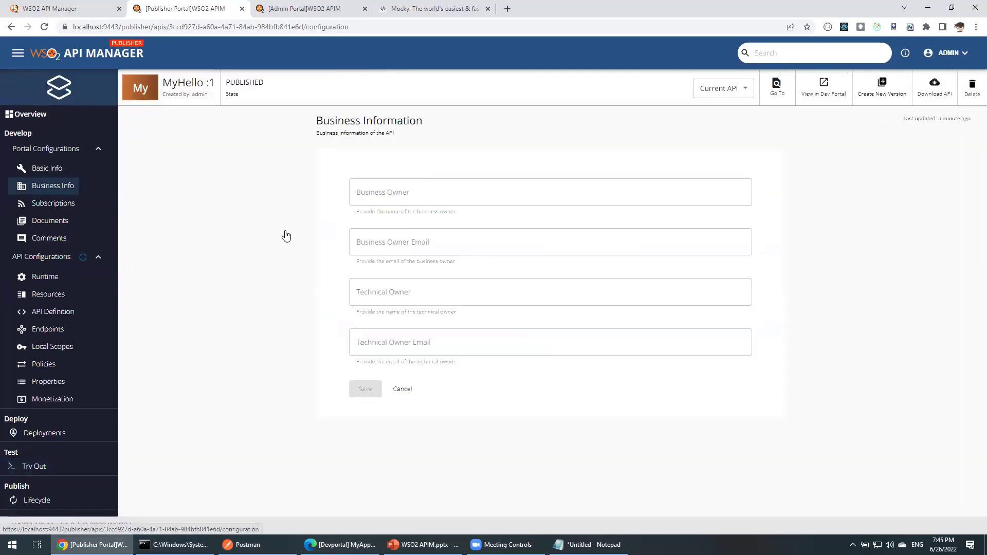
scroll(286, 231, down, 4)
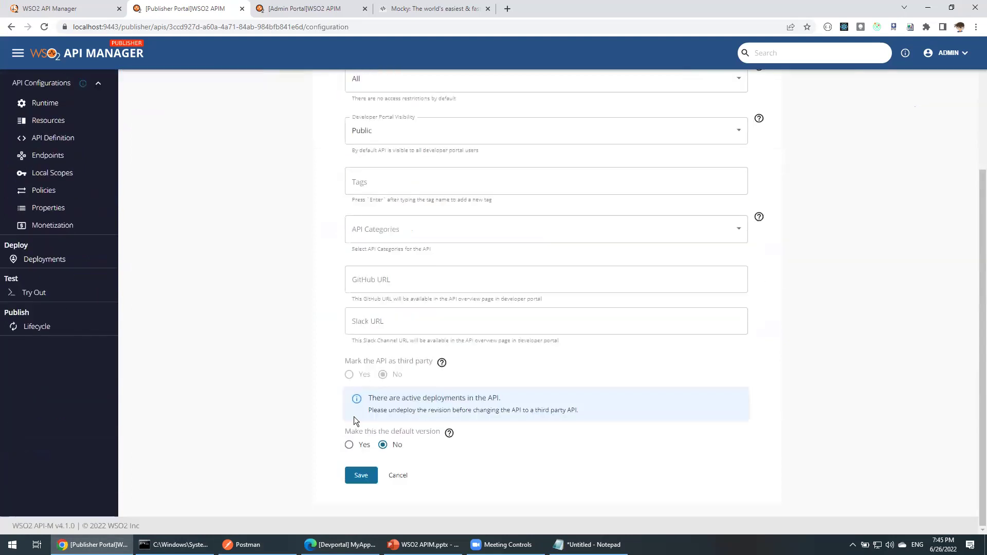
scroll(324, 285, up, 4)
scroll(301, 292, down, 3)
click(350, 444)
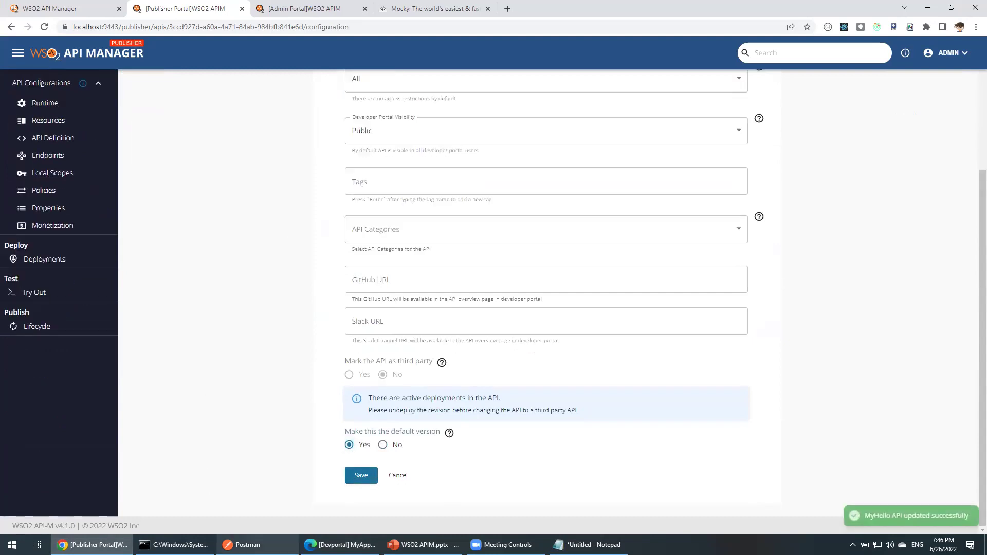
Switch to the Developer Portal in Edge, generate a new production access token for MyApp without scopes and copy it.
click(247, 544)
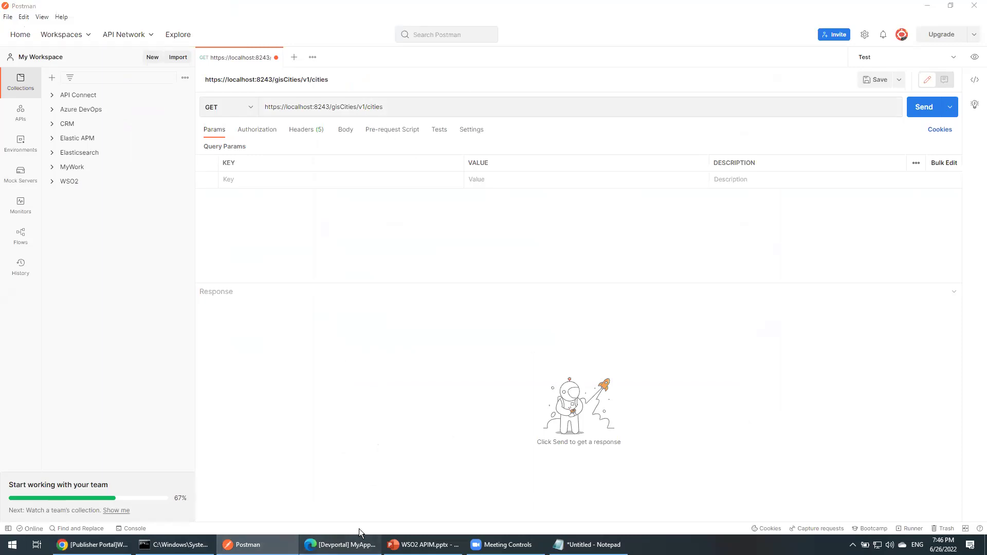
click(339, 544)
click(157, 214)
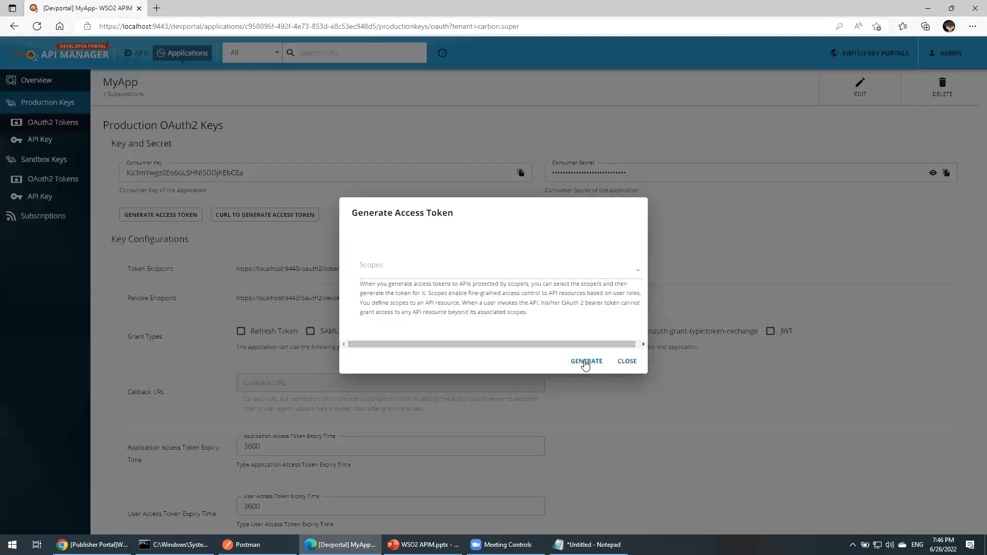
click(586, 361)
click(623, 320)
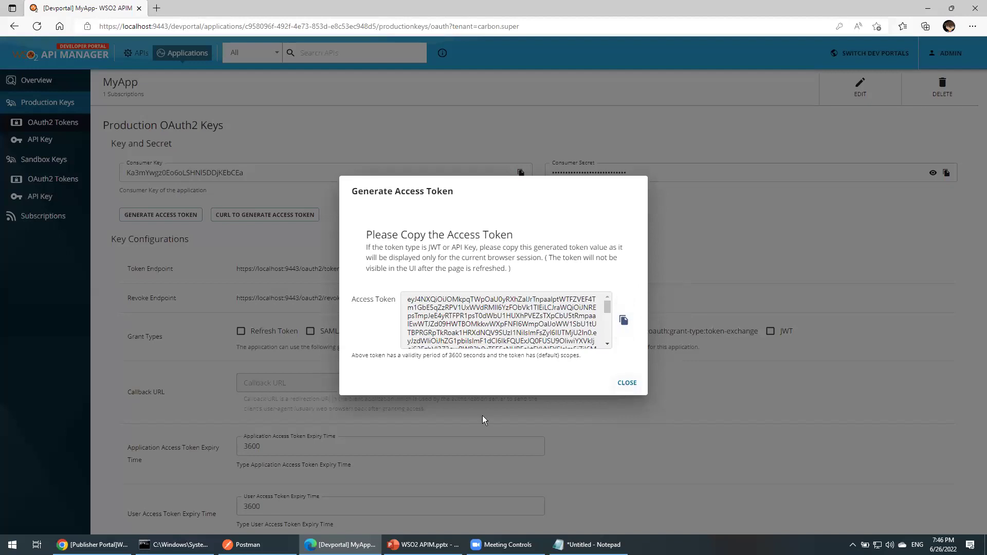
click(627, 383)
In Postman, set the request's authorization type to Bearer Token, paste the access token and send the request.
key(alt+Tab)
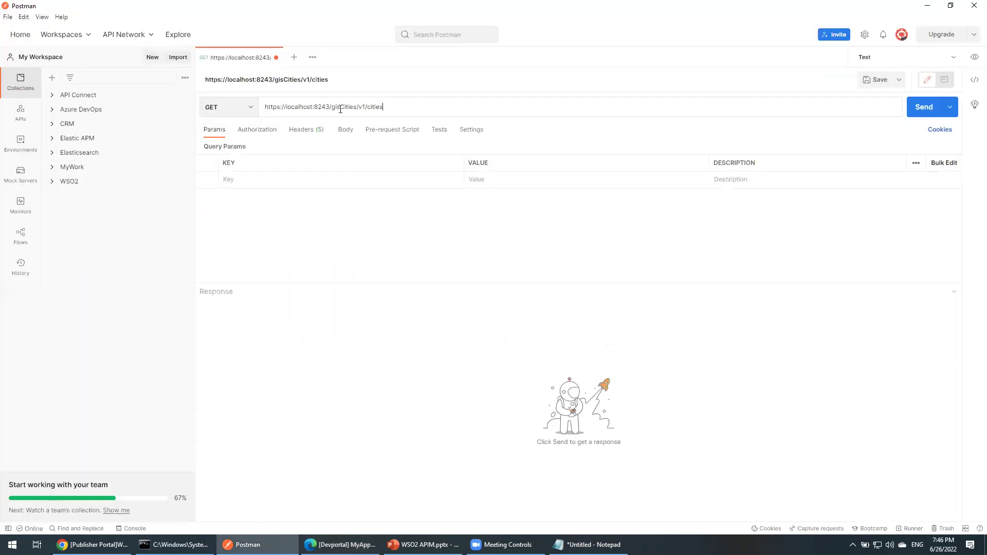
click(273, 133)
click(364, 158)
click(345, 228)
click(654, 209)
key(ctrl+a)
key(ctrl+v)
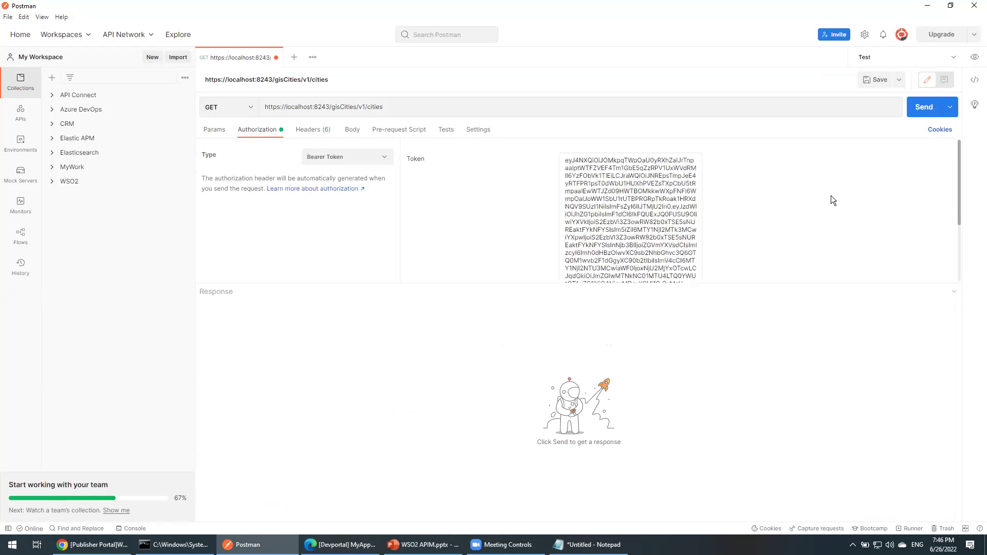
click(926, 107)
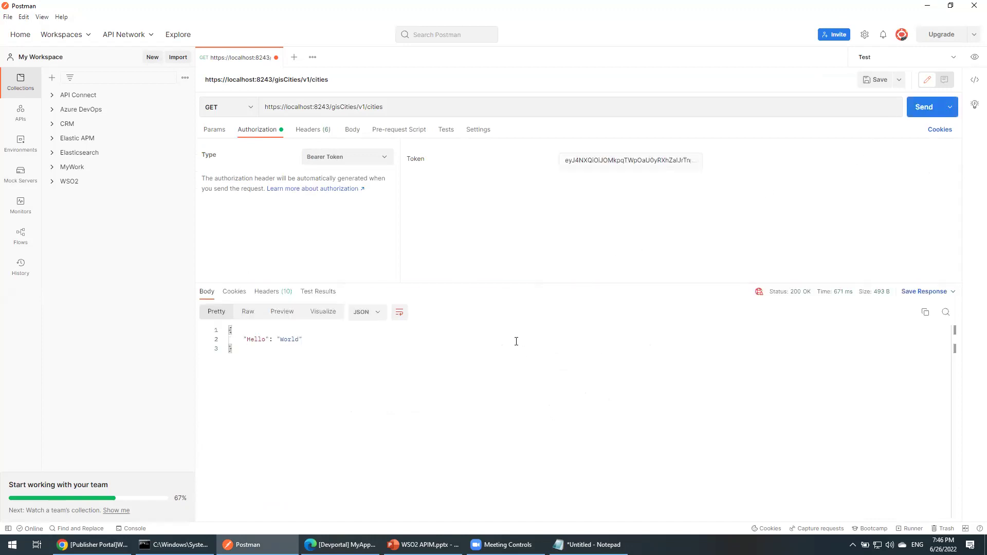
Change gisCities to GisCities in the request URL, send the request and examine the response.
click(324, 106)
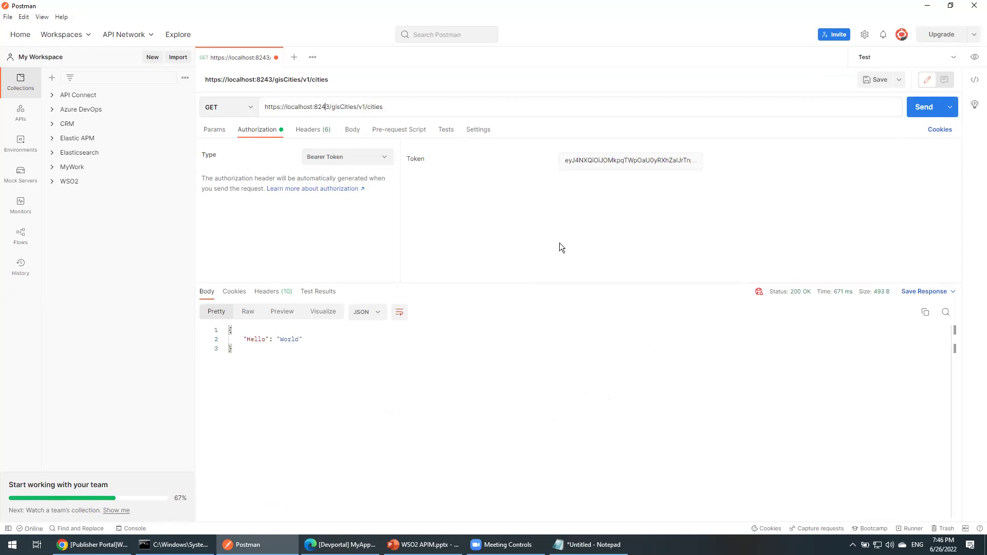
drag(344, 109, 365, 107)
click(383, 107)
key(BackSpace)
text(G)
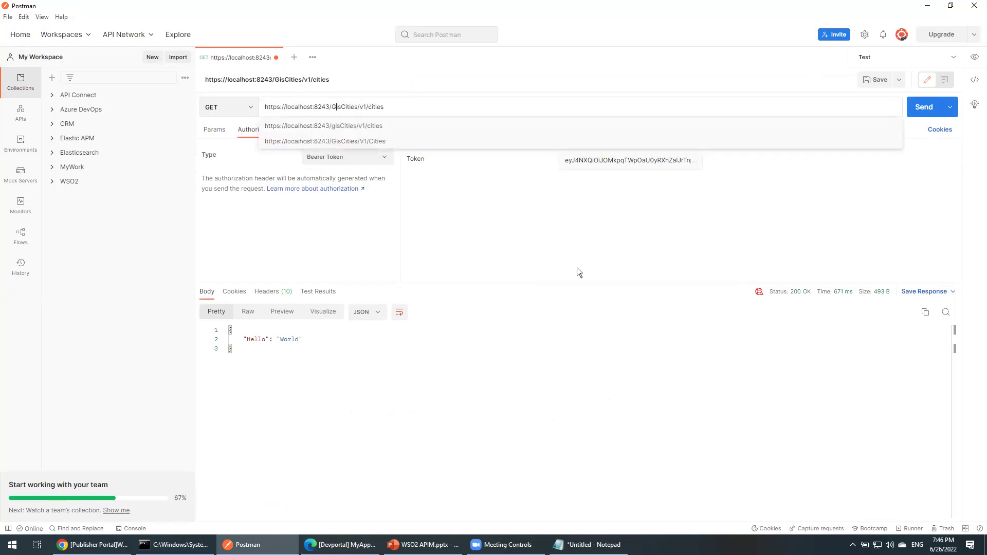
key(Return)
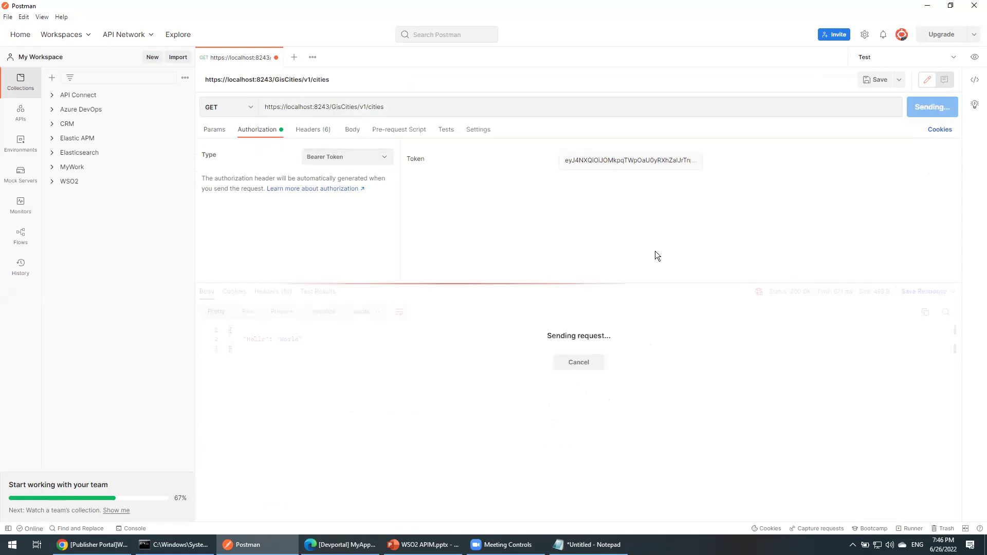
click(396, 365)
click(331, 348)
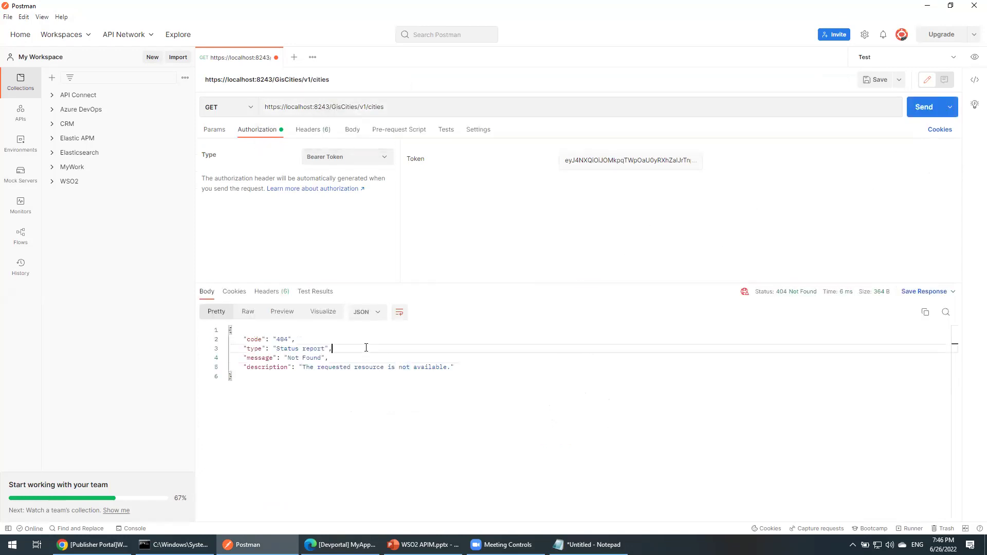
drag(337, 106, 332, 107)
text(g)
key(Return)
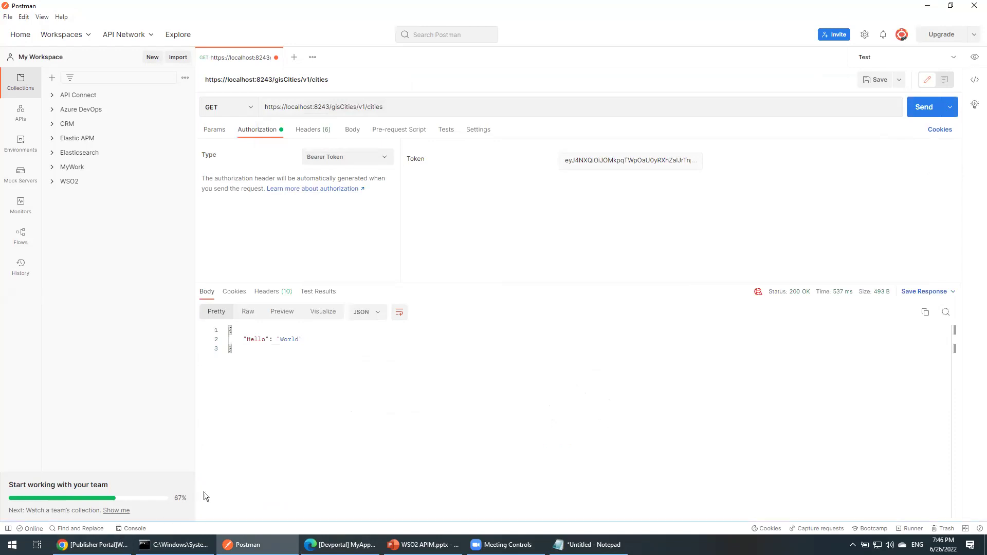
click(337, 107)
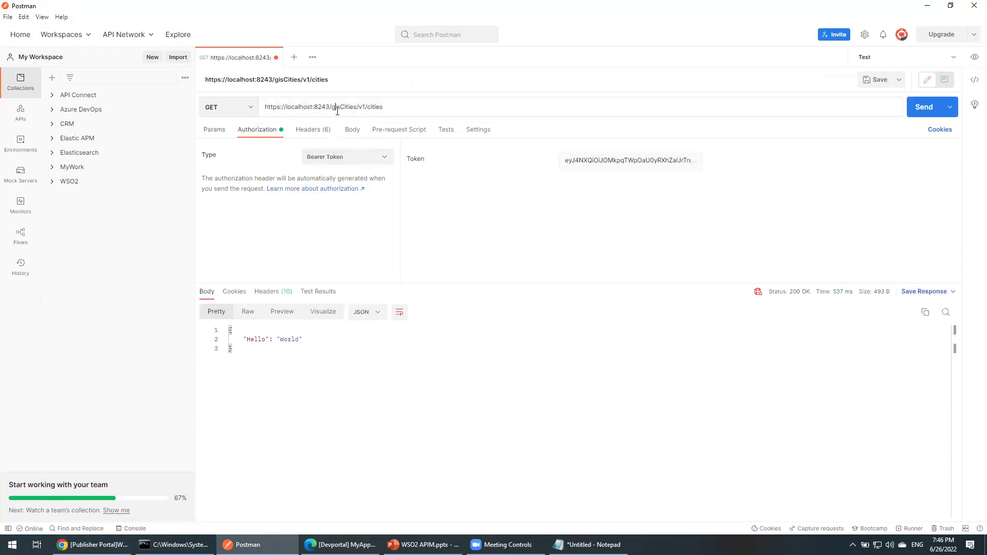
key(BackSpace)
text(G)
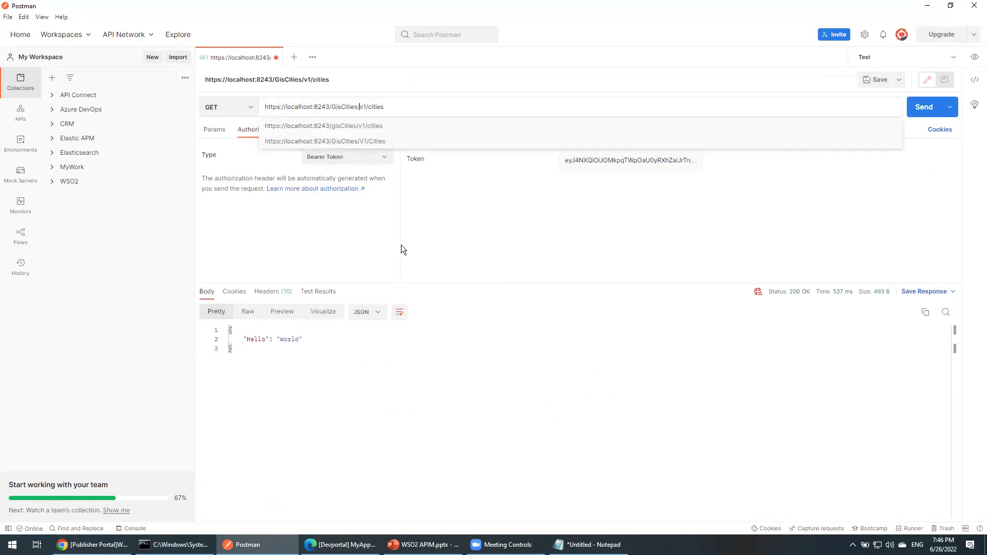
key(shift+Right)
text(V)
key(Right)
key(Right)
key(shift+Right)
text(C)
click(454, 258)
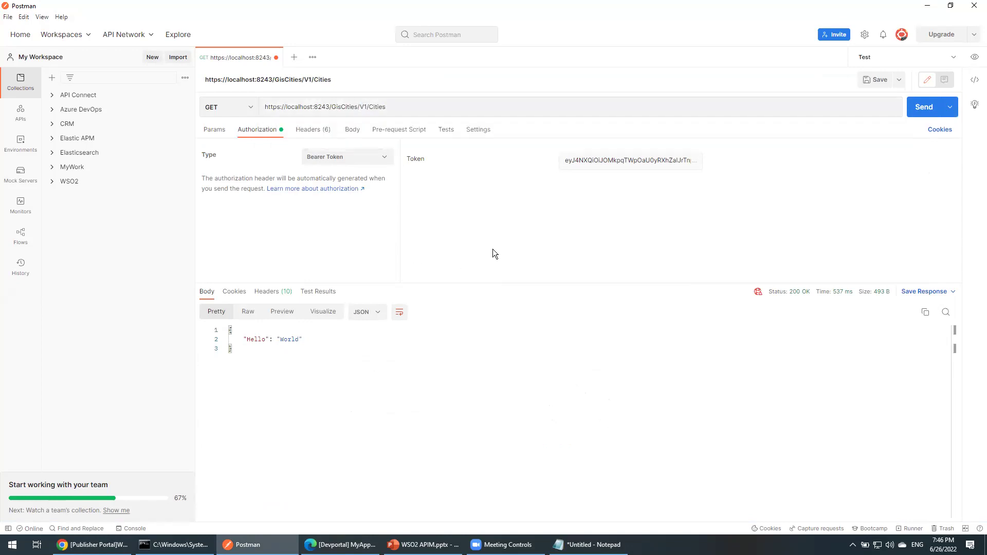
click(933, 106)
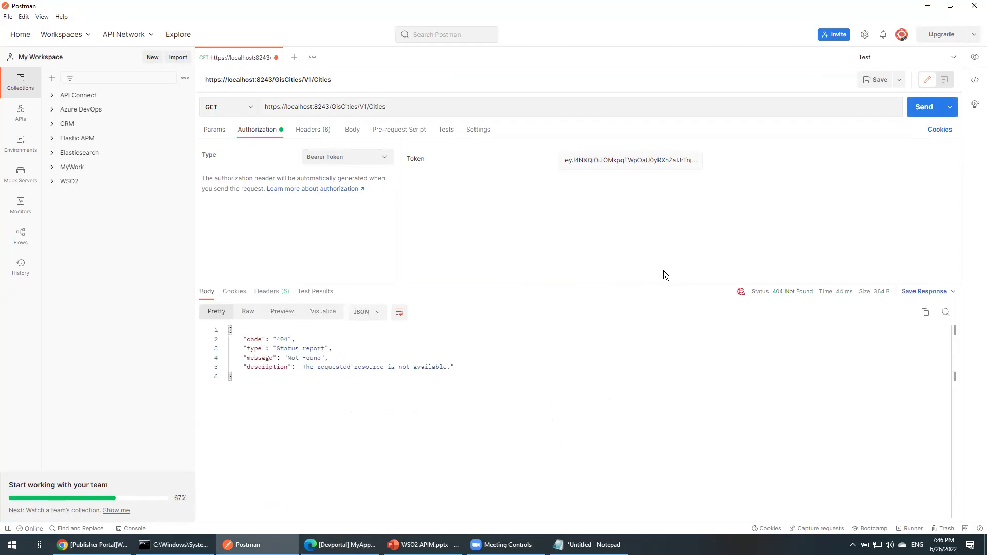
Switch to the API Manager management console in Chrome and load the shortened address localhost:9443/carbo.
click(93, 544)
click(89, 8)
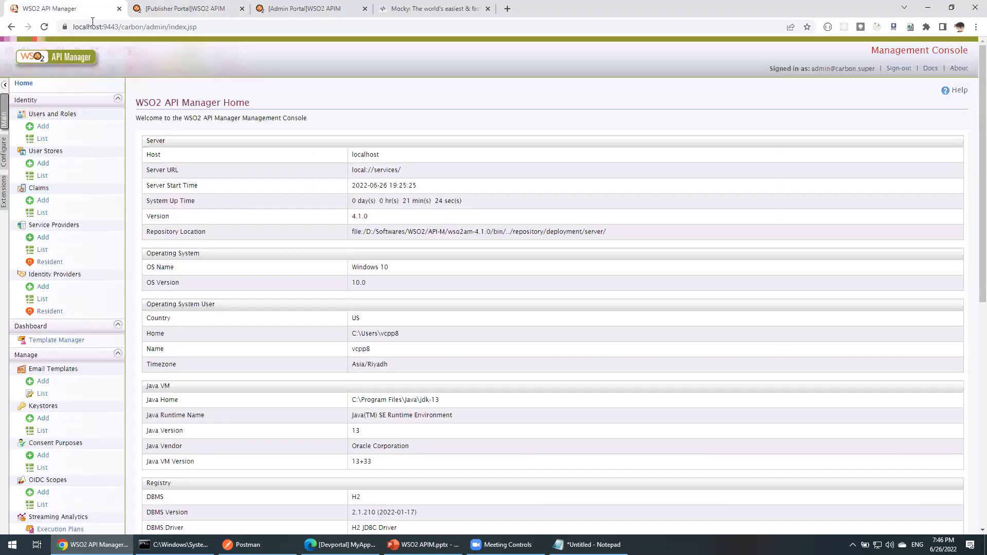
click(70, 60)
click(143, 26)
drag(144, 27, 91, 27)
key(Right)
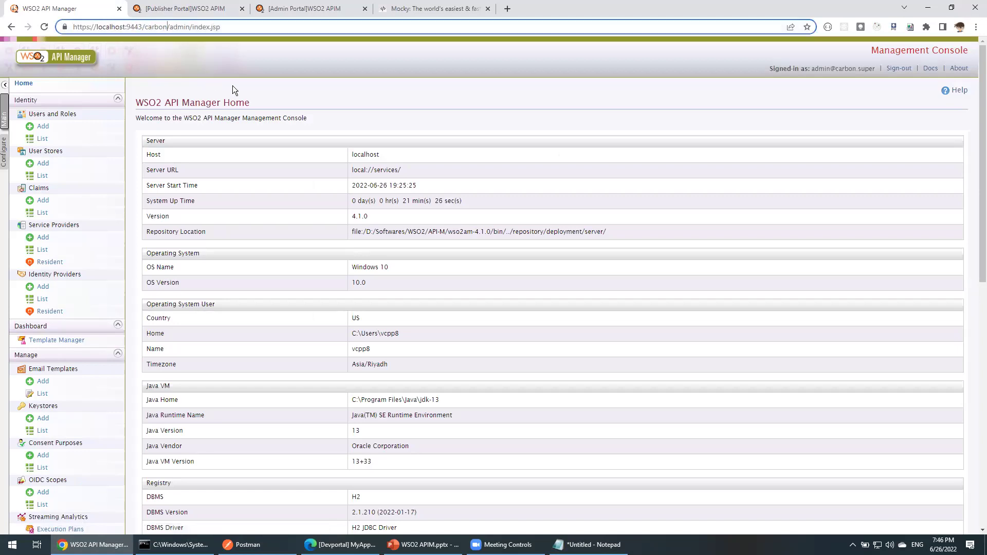
key(shift+End)
key(Delete)
key(BackSpace)
key(Return)
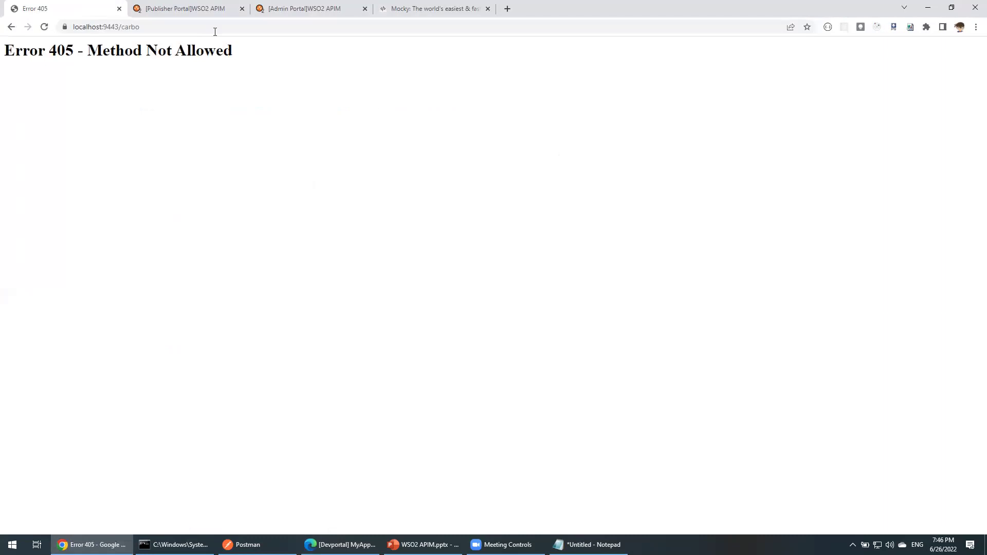
Correct the address to localhost:9443/carbon to reload the management console, and open the Browse page for registry resources.
click(228, 25)
text(n)
key(Return)
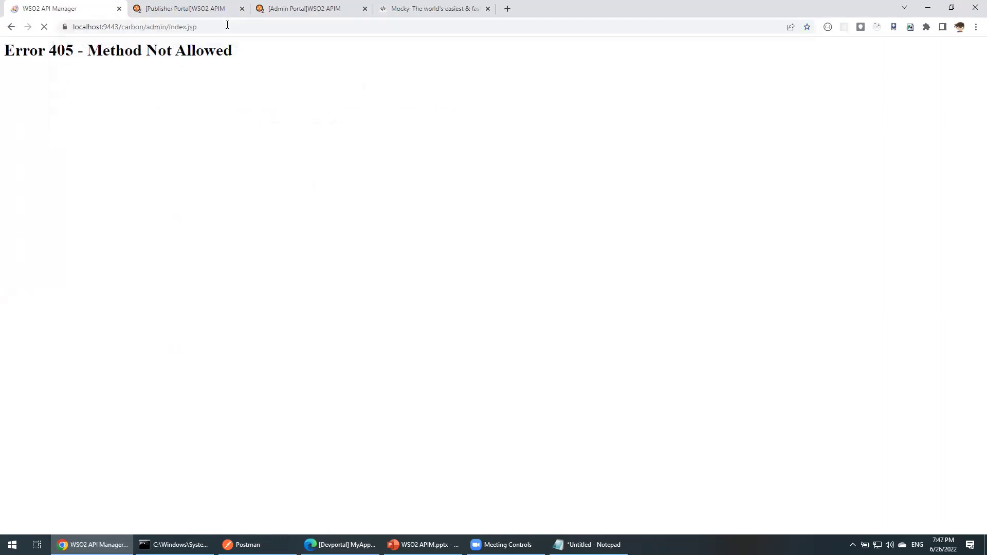
scroll(98, 225, down, 8)
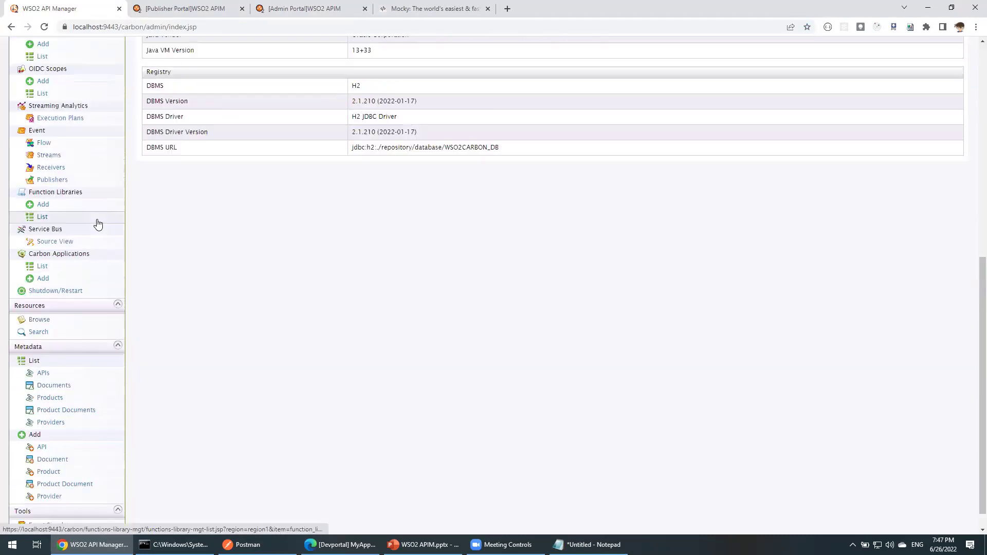
click(32, 320)
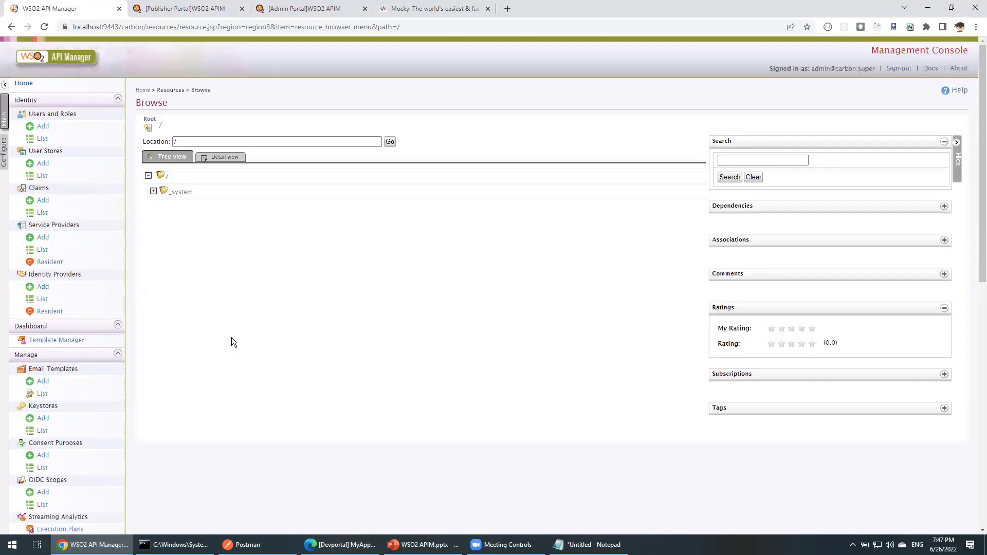
Open the registry resource /_system/governance/apimgt/applicationdata/provider/admin/MyHello/1/api in the detail view.
click(225, 157)
click(183, 318)
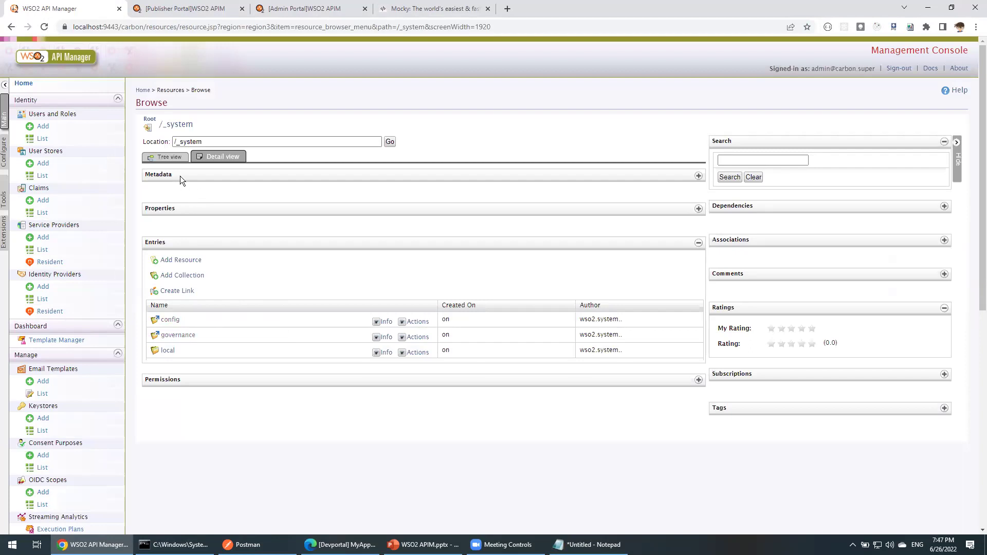
click(177, 335)
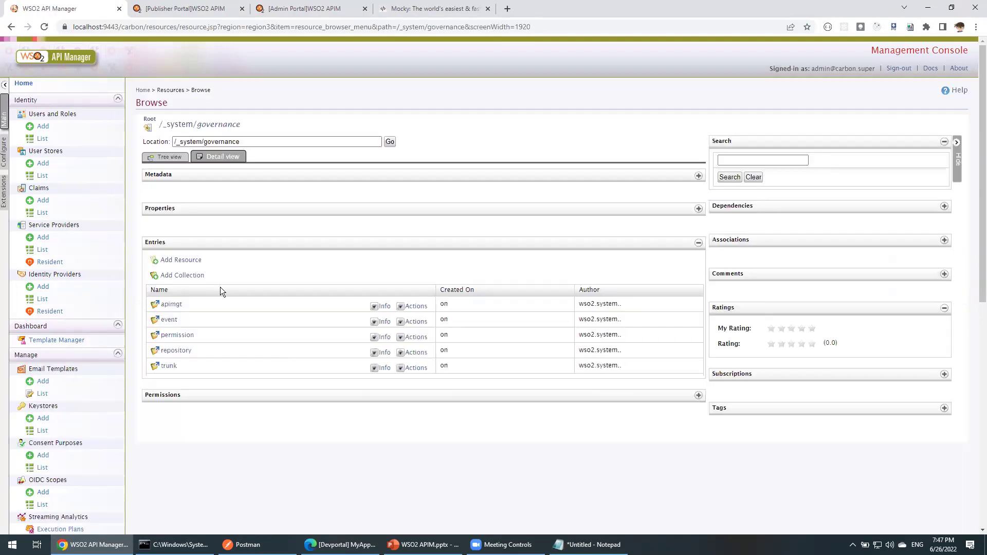
click(172, 304)
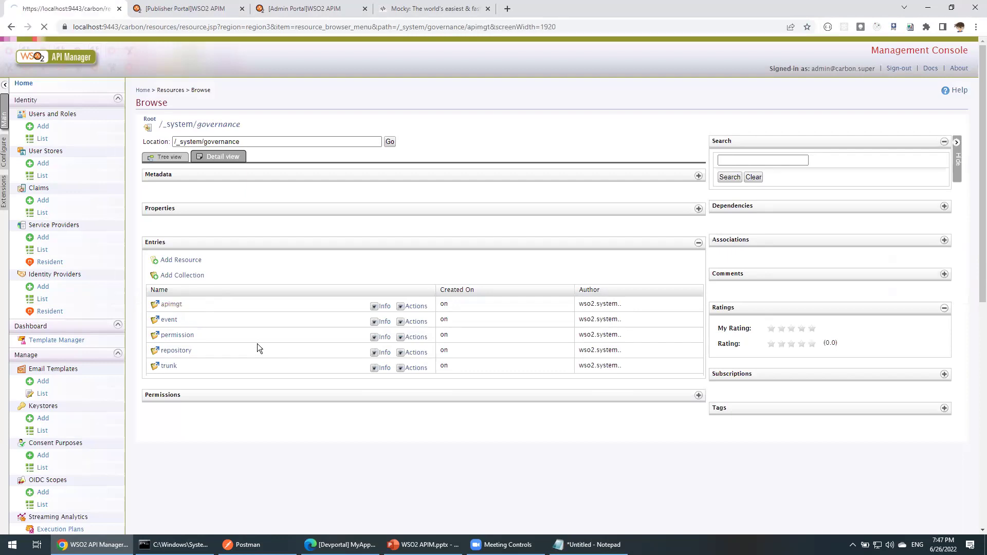
click(193, 304)
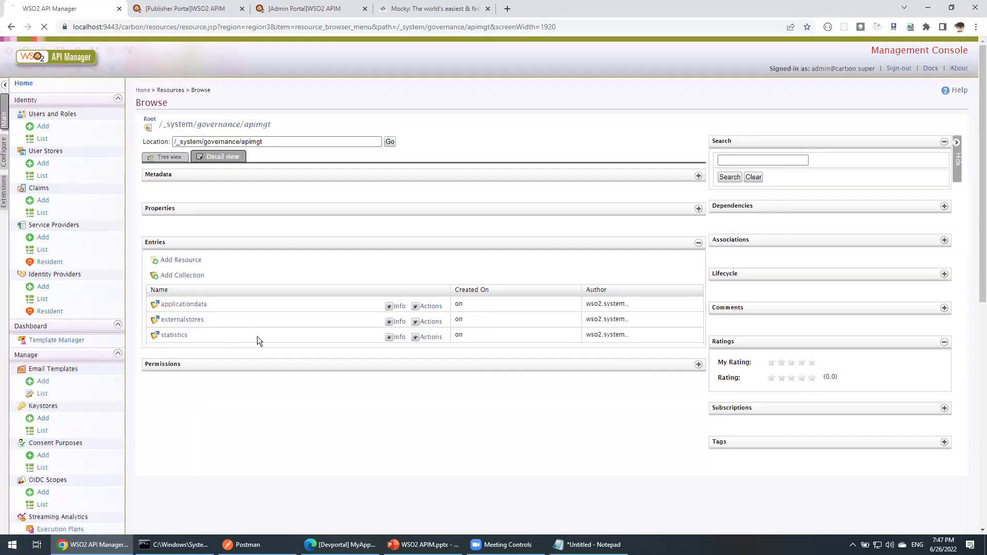
click(174, 320)
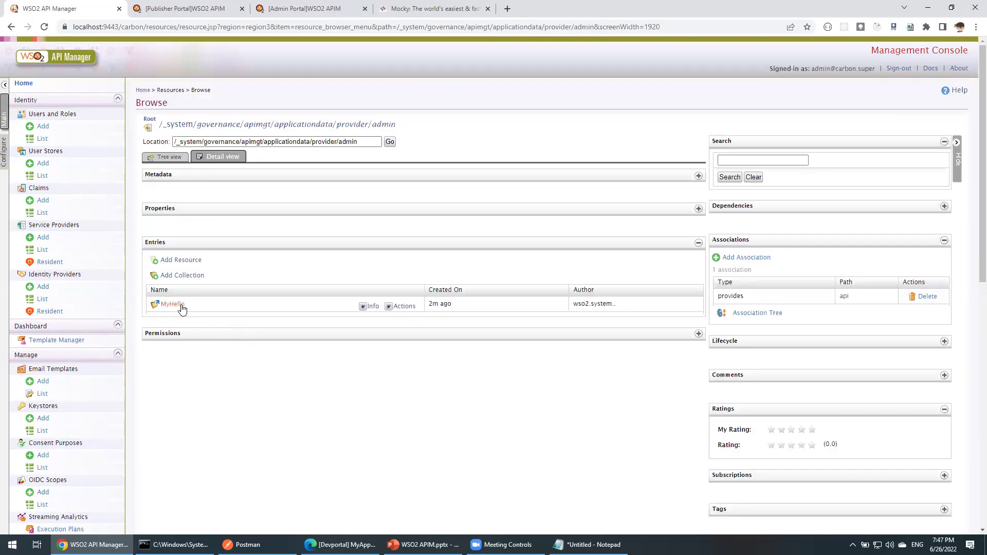
click(178, 309)
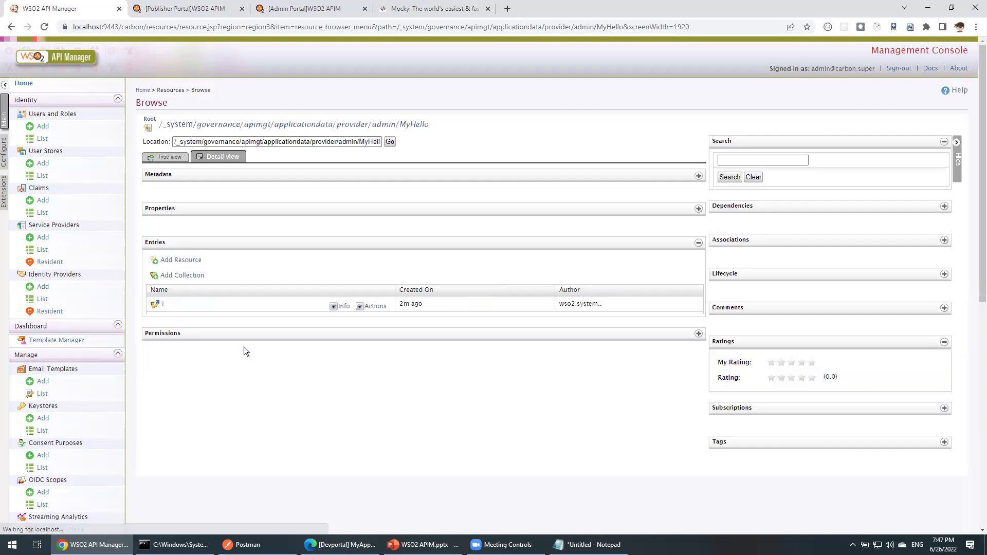
click(160, 309)
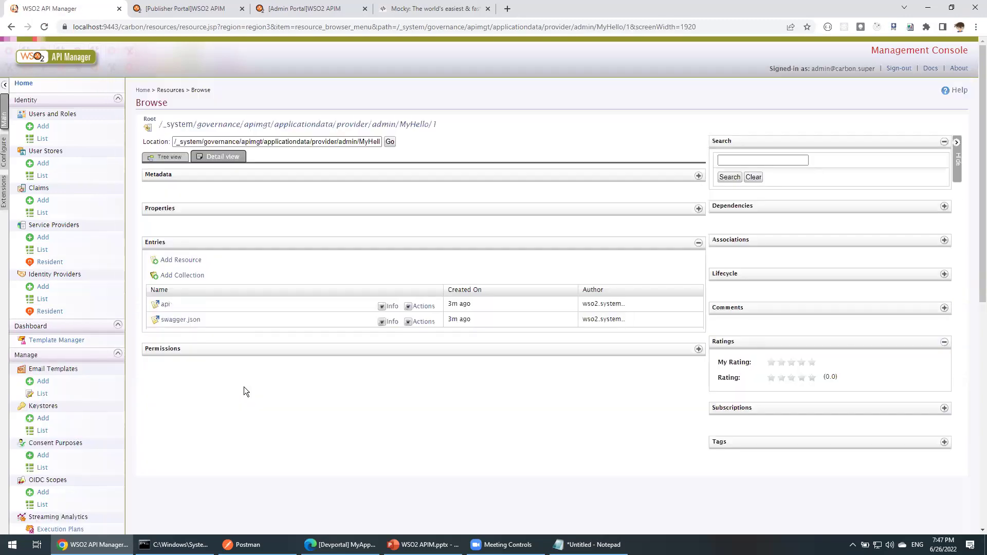
click(163, 306)
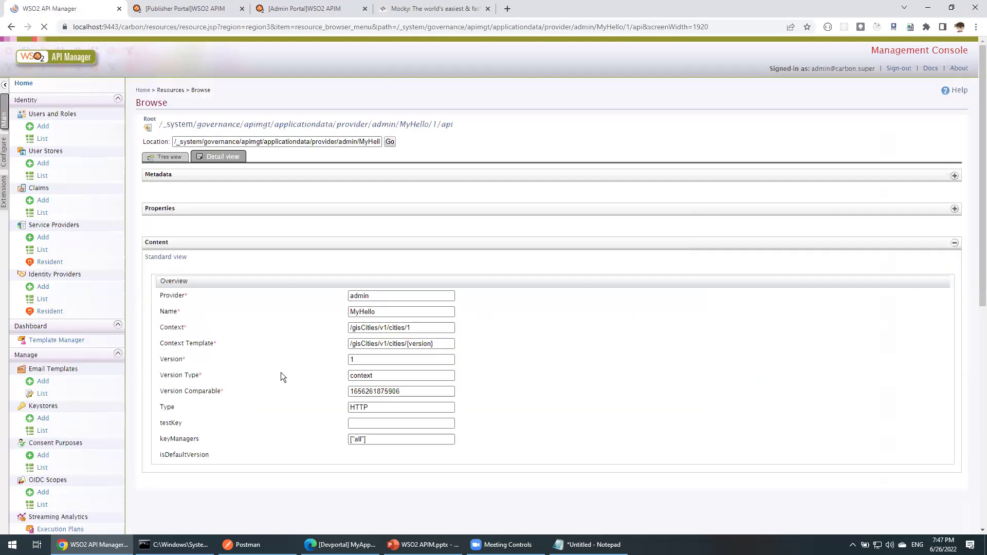
Capitalize the path segments in MyHello's Context so it is /GisCities/V1/Cities/1.
click(354, 330)
text(G)
key(shift+Right)
text(V)
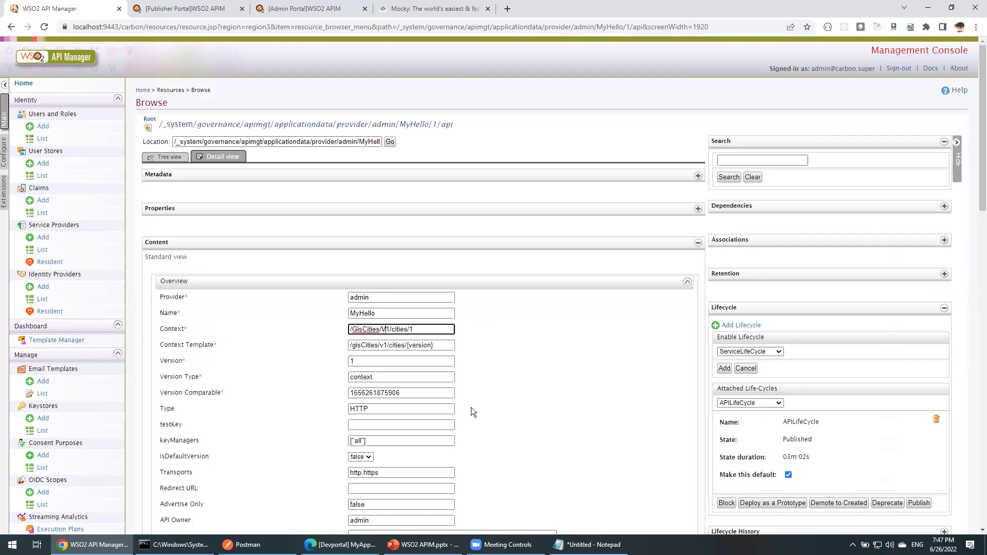
key(Right)
key(shift+Right)
text(C)
Set the Context Template to /GisCities/V1/Cities/{version}, reusing the copied context, and save the API resource.
key(ctrl+a)
key(ctrl+c)
drag(405, 345, 337, 350)
key(ctrl+v)
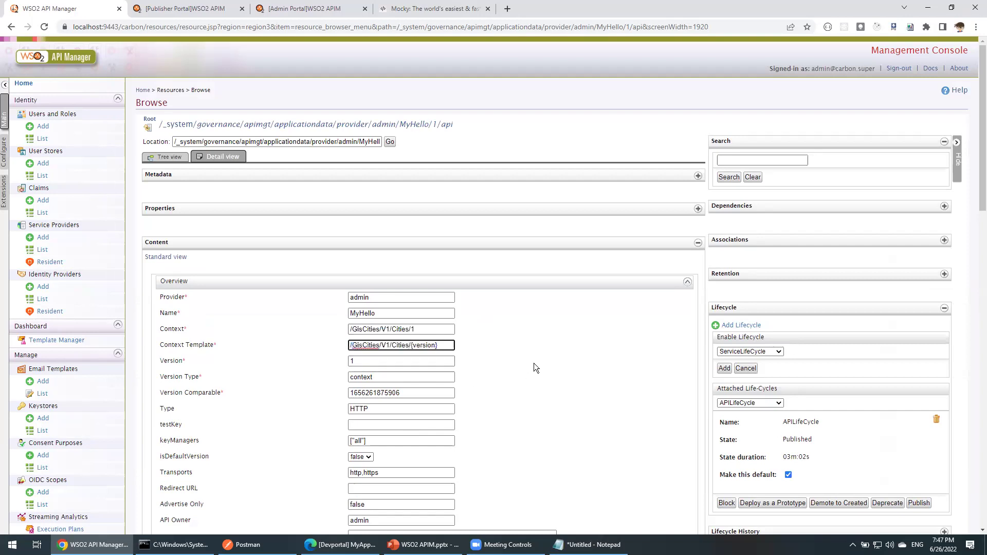
scroll(535, 363, down, 15)
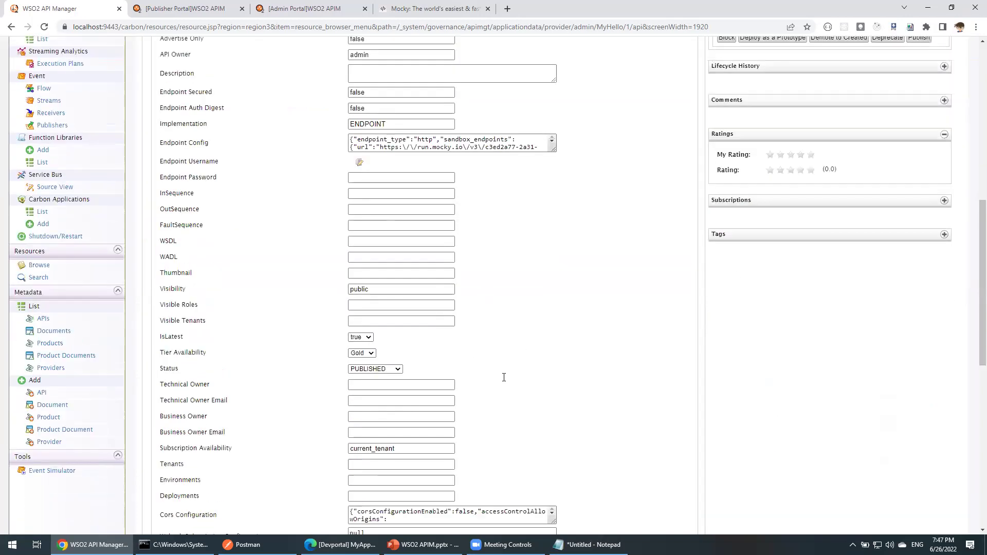
click(171, 457)
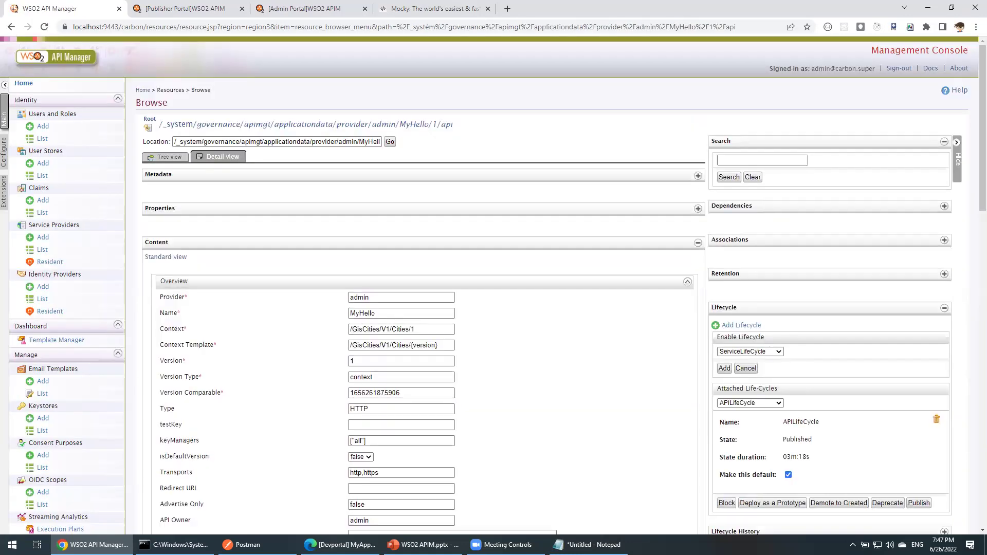
click(248, 544)
click(925, 110)
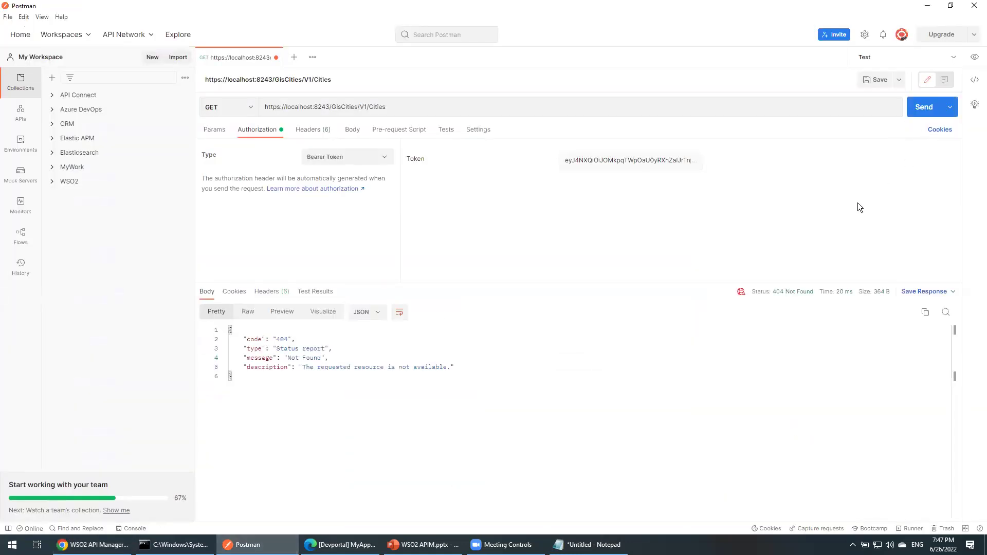
click(932, 110)
click(928, 107)
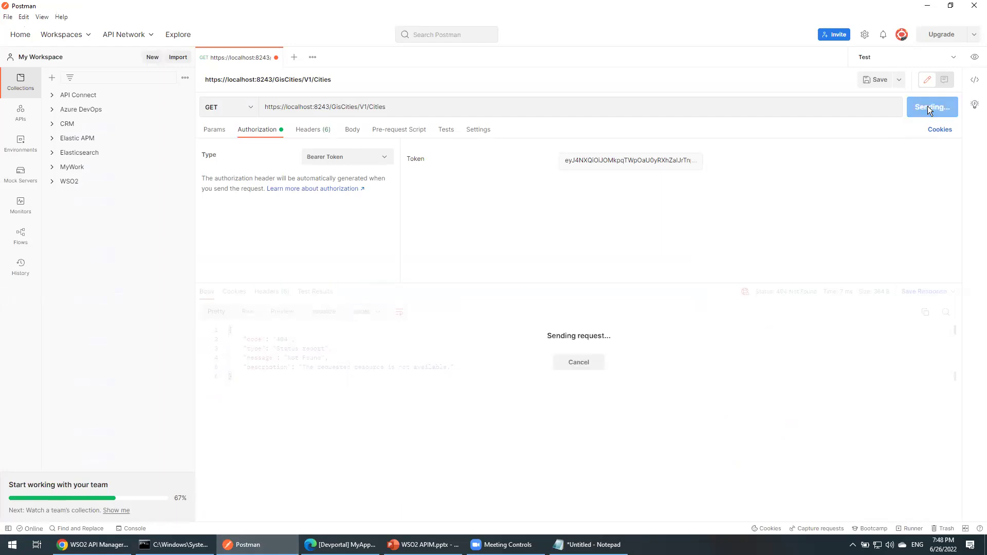
click(929, 107)
click(925, 114)
click(925, 106)
Switch to the Publisher Portal in Chrome and open MyHello's API definition for editing.
click(101, 537)
click(185, 8)
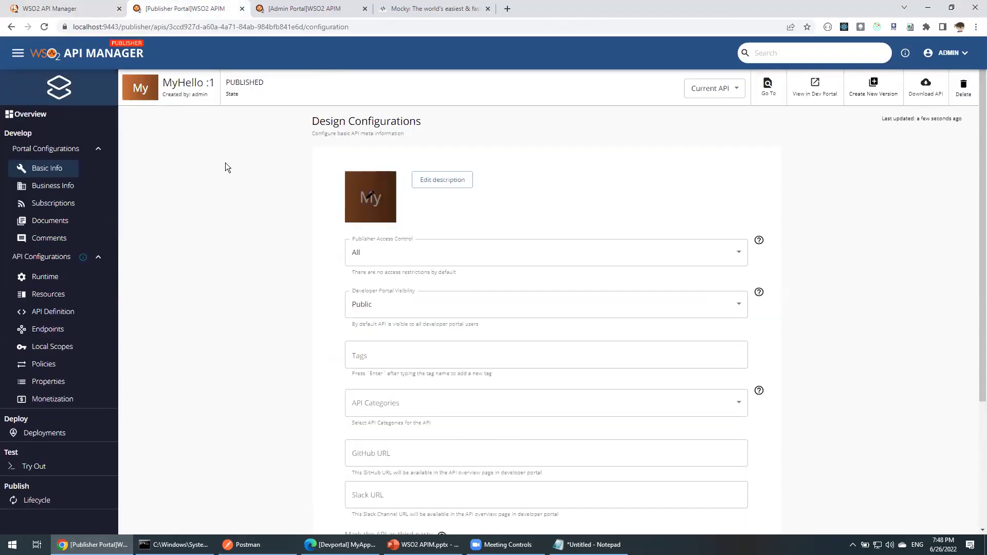
click(191, 88)
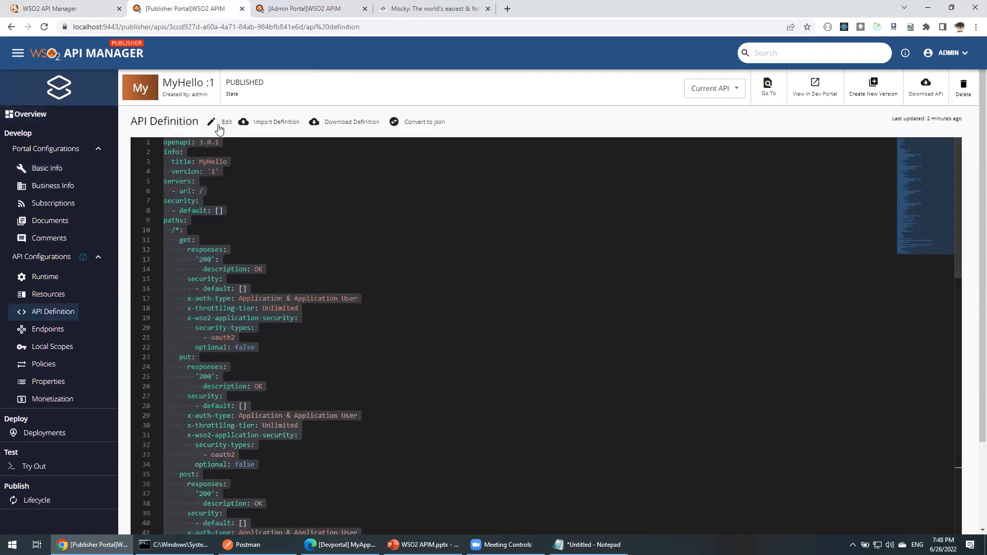
click(219, 123)
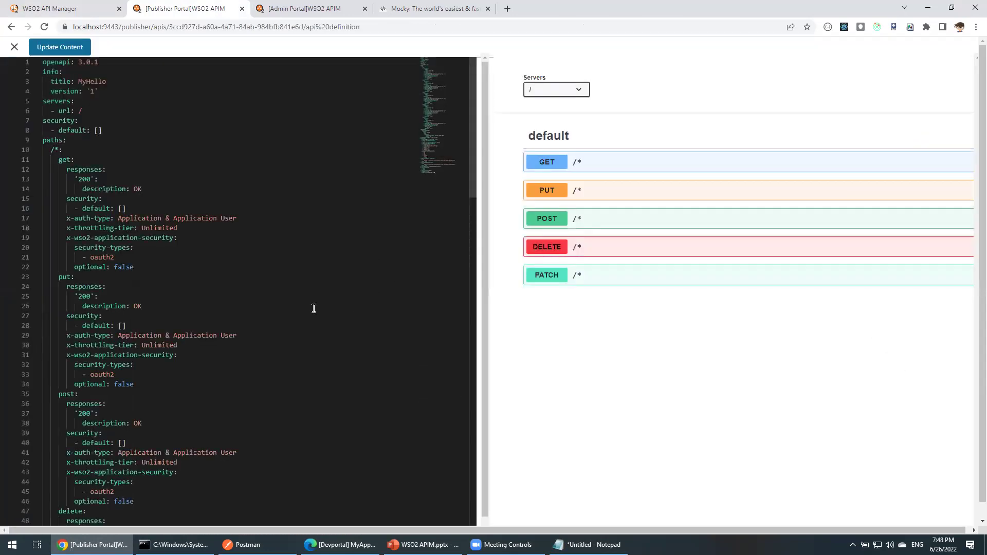
Save and deploy the API definition without editing it, and deploy a new revision to the Default gateway on localhost.
click(62, 48)
click(473, 317)
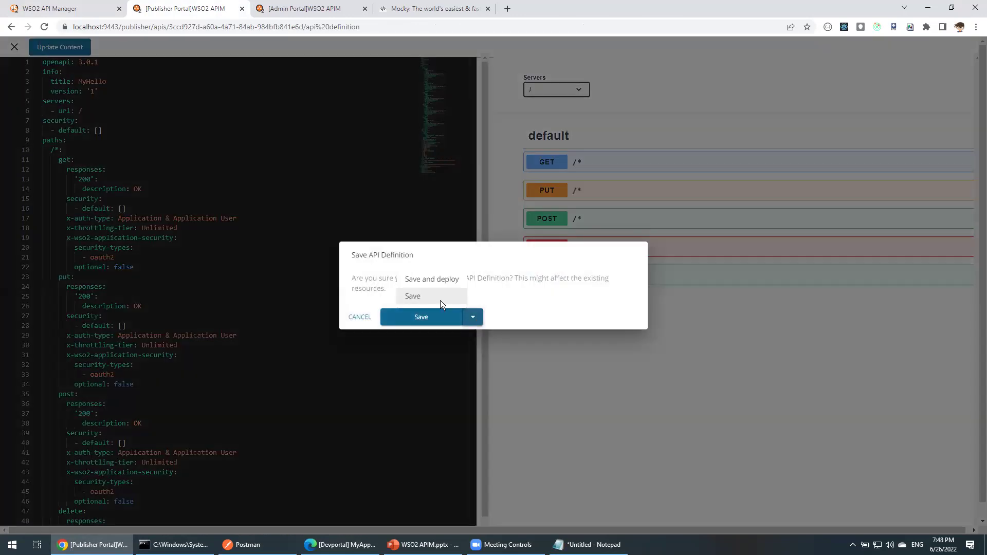
click(437, 279)
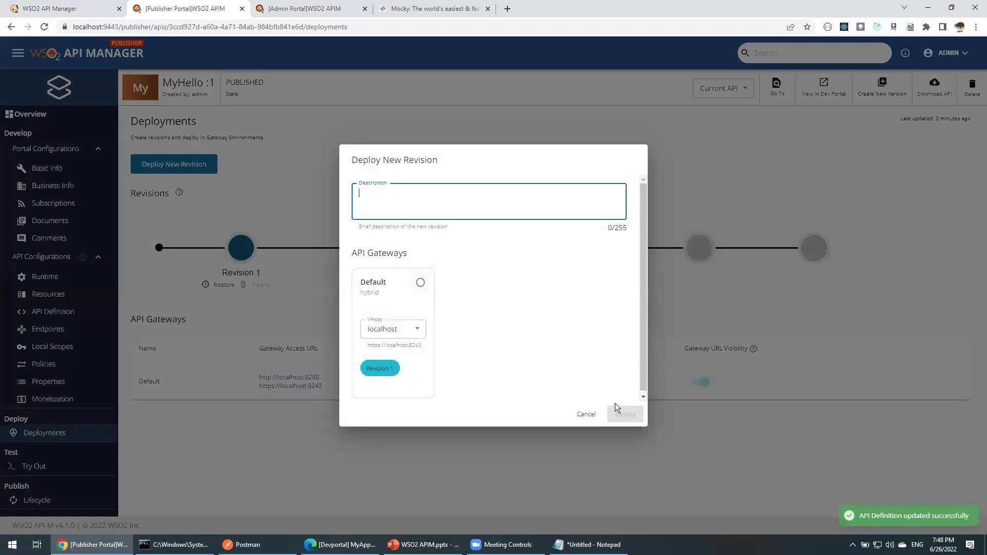
click(624, 413)
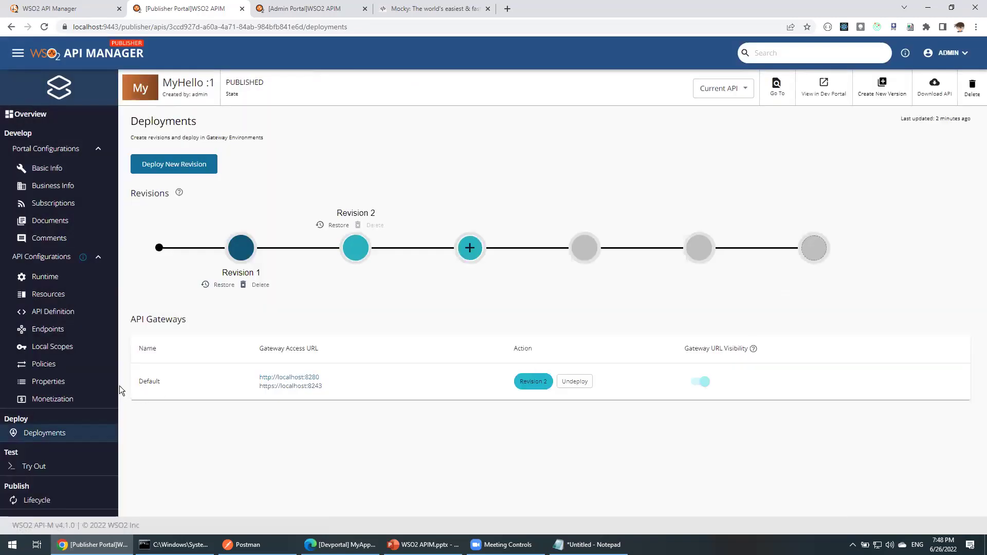
click(248, 545)
click(929, 112)
click(927, 109)
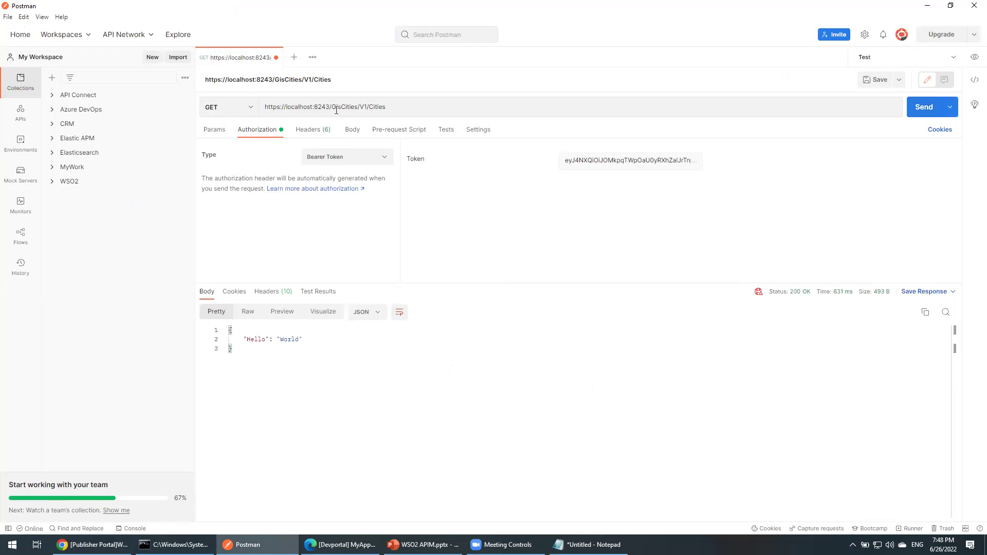
drag(332, 107, 368, 107)
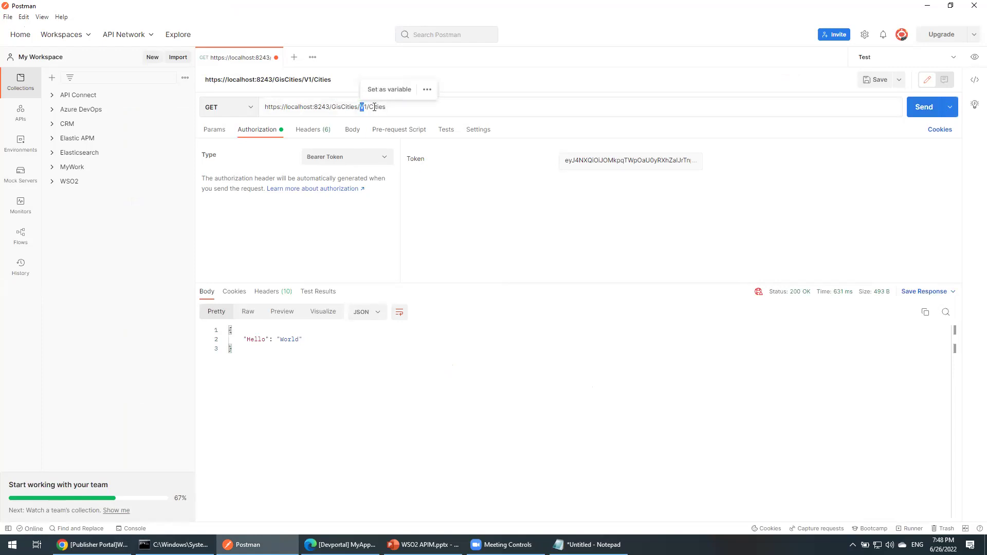
click(335, 106)
key(BackSpace)
text(g)
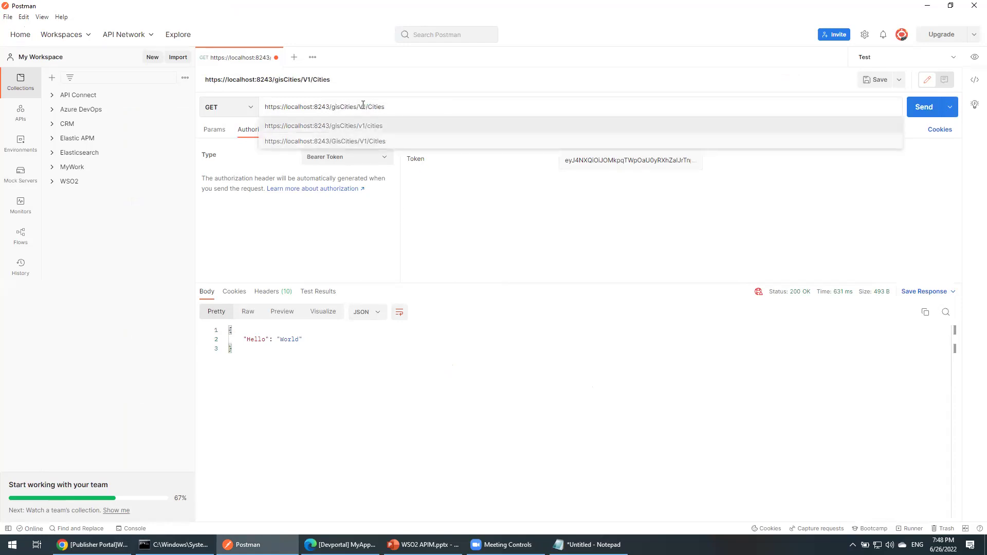
click(933, 110)
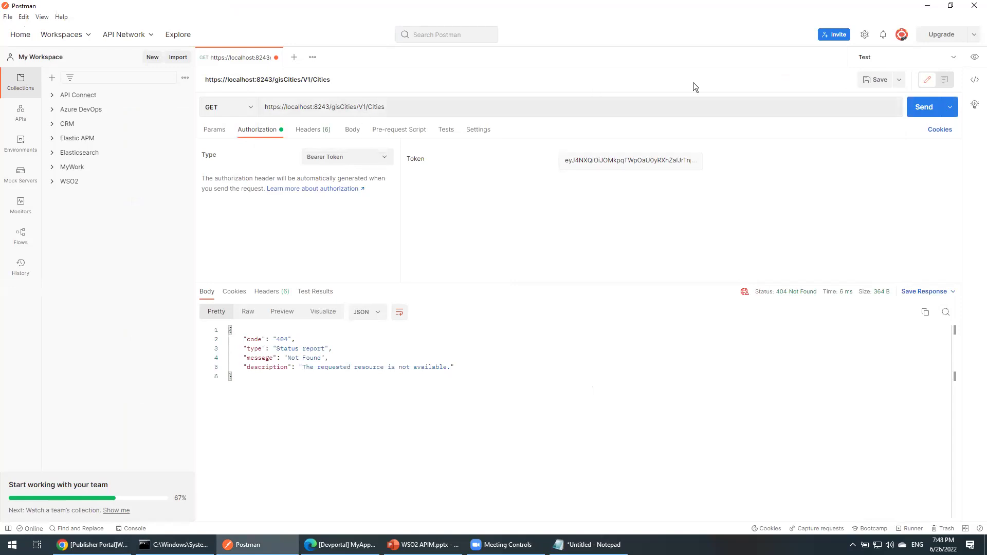
click(922, 108)
click(923, 109)
click(333, 106)
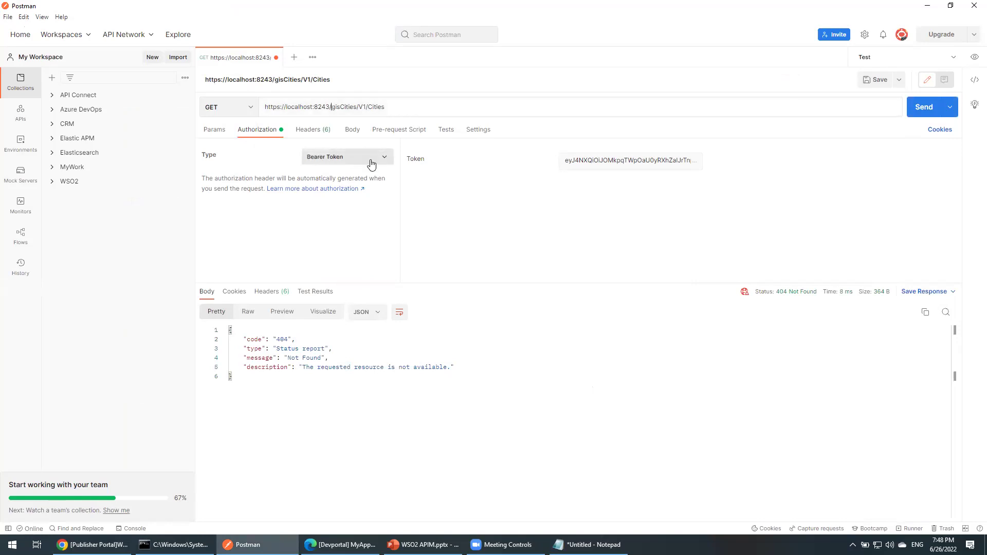
key(Delete)
text(G)
key(Return)
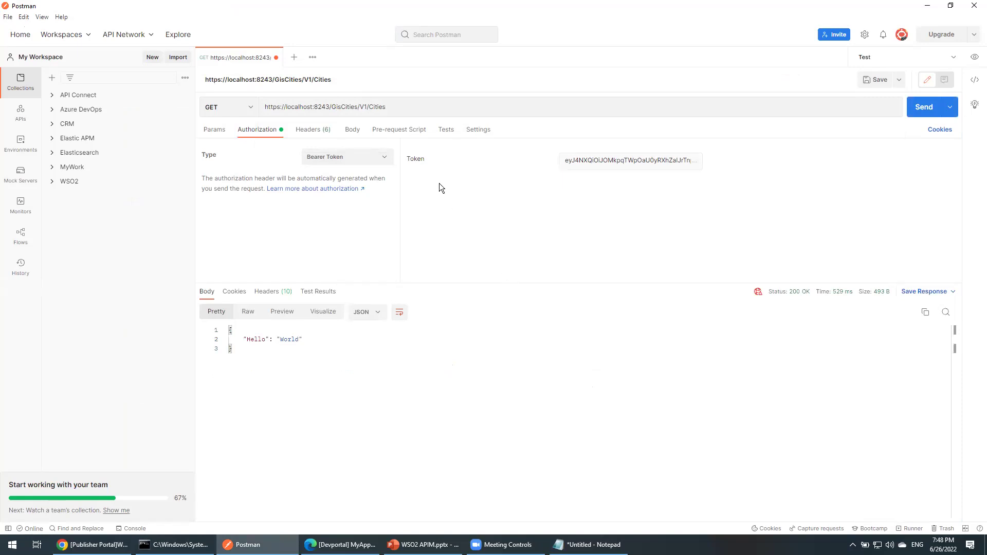
drag(334, 104, 462, 110)
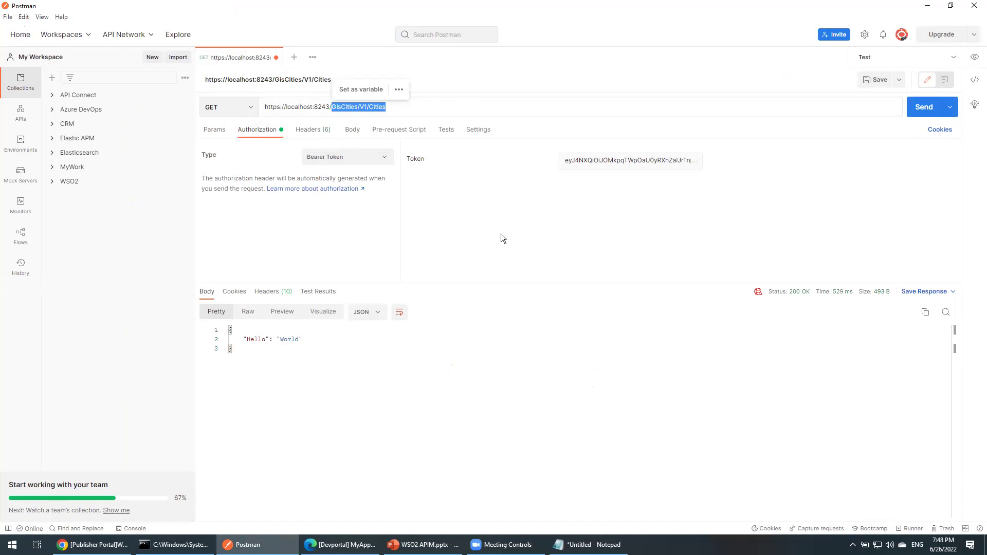
Switch to the WSO2 APIM.pptx presentation in PowerPoint and start the slide show from the Change API Context slide.
click(435, 544)
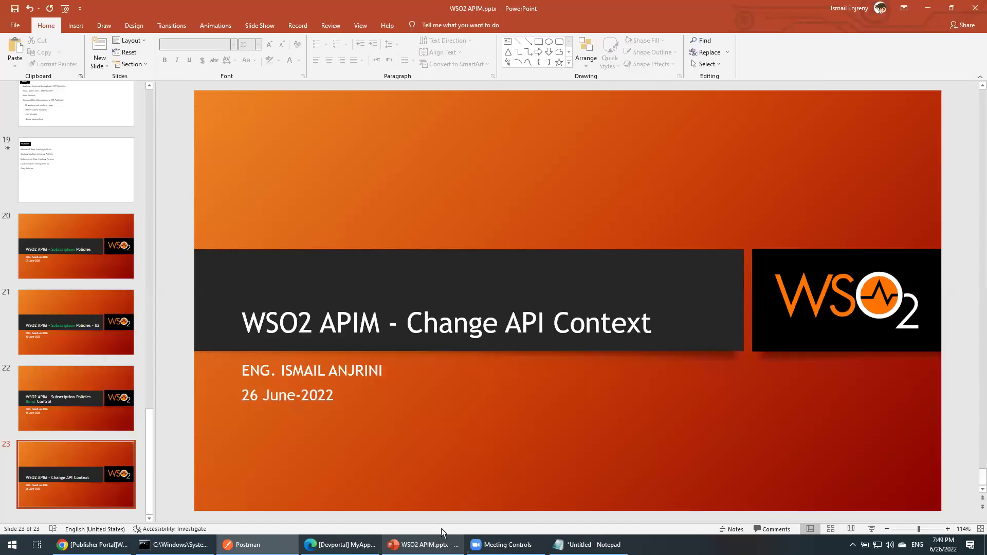
click(873, 528)
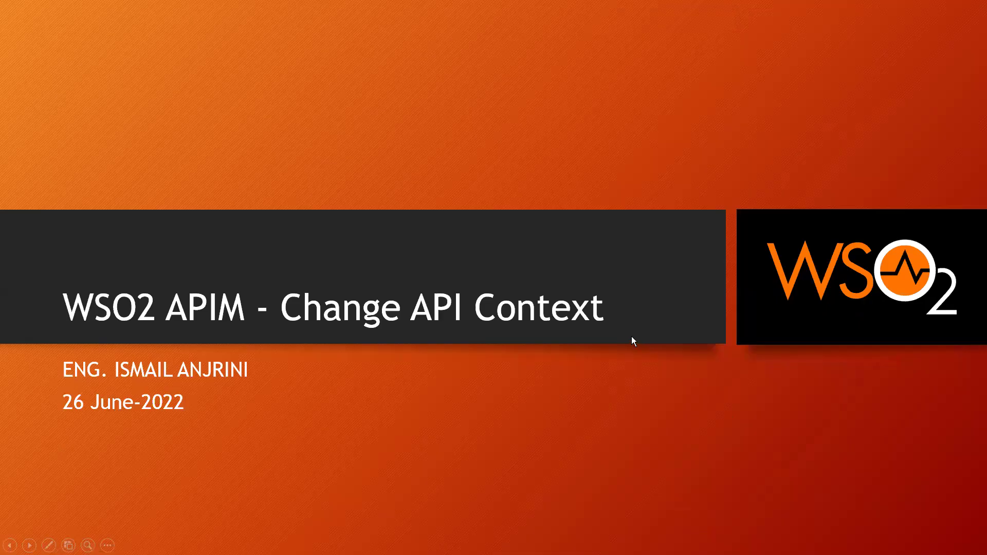